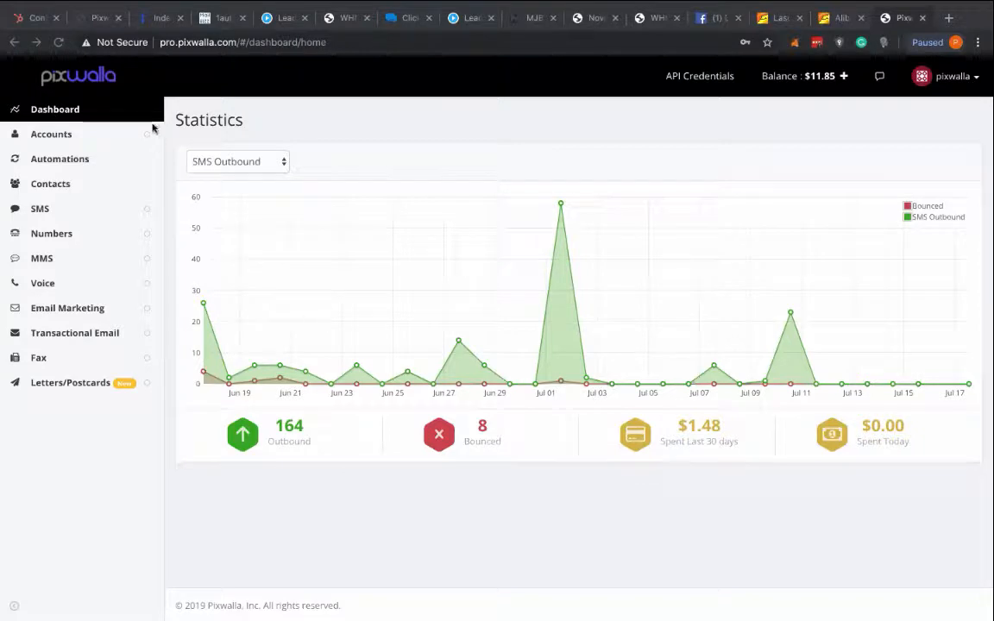
- Open the Automations overview to review the available automation types
{"action": "left_click", "coordinate": [62, 160]}
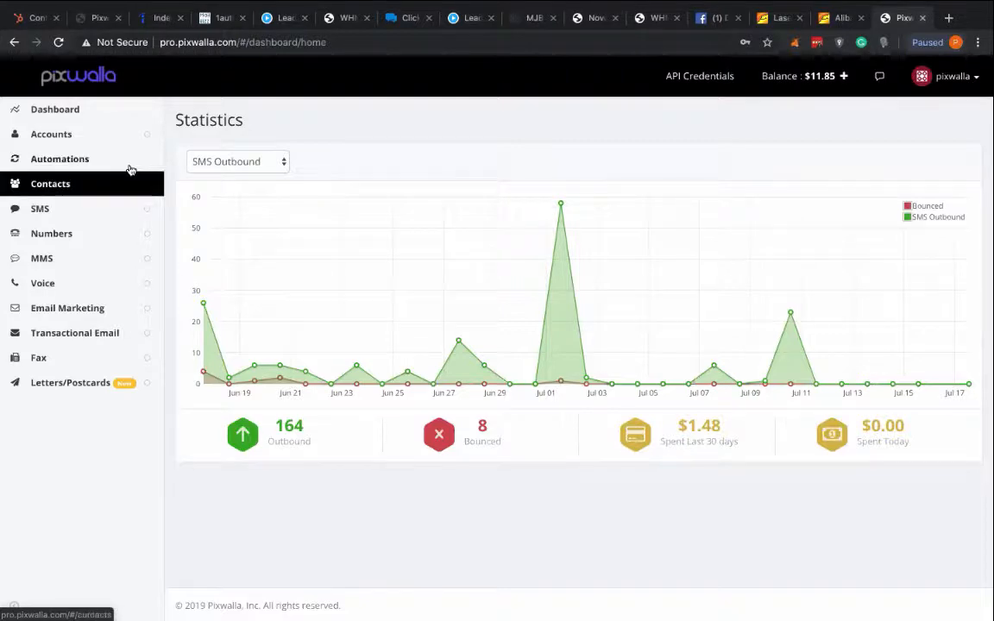
{"action": "left_click", "coordinate": [74, 159]}
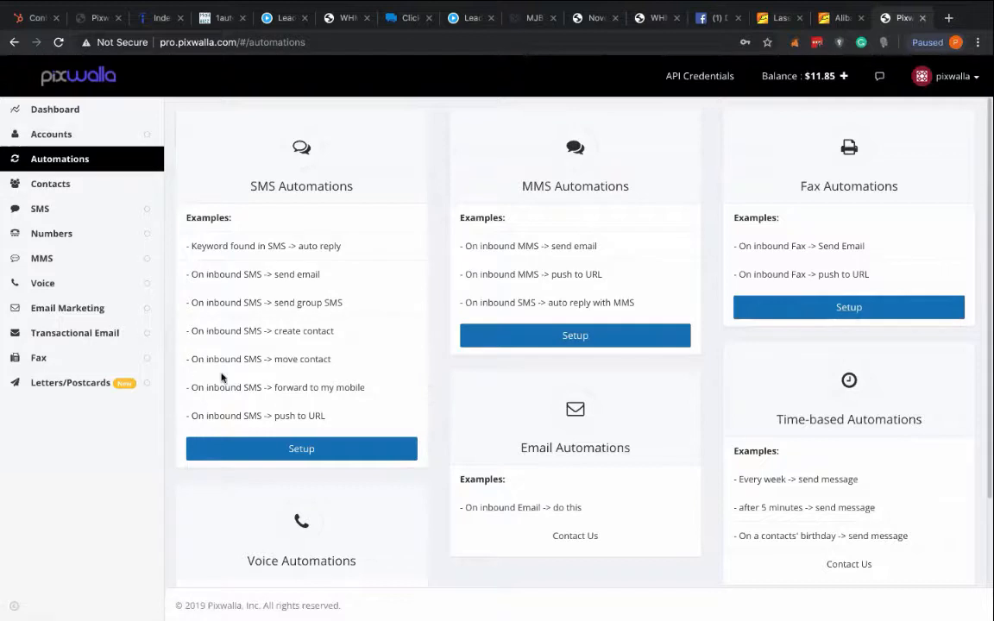
- Create a new contact list named "ABC Business" and save it
{"action": "left_click", "coordinate": [47, 186]}
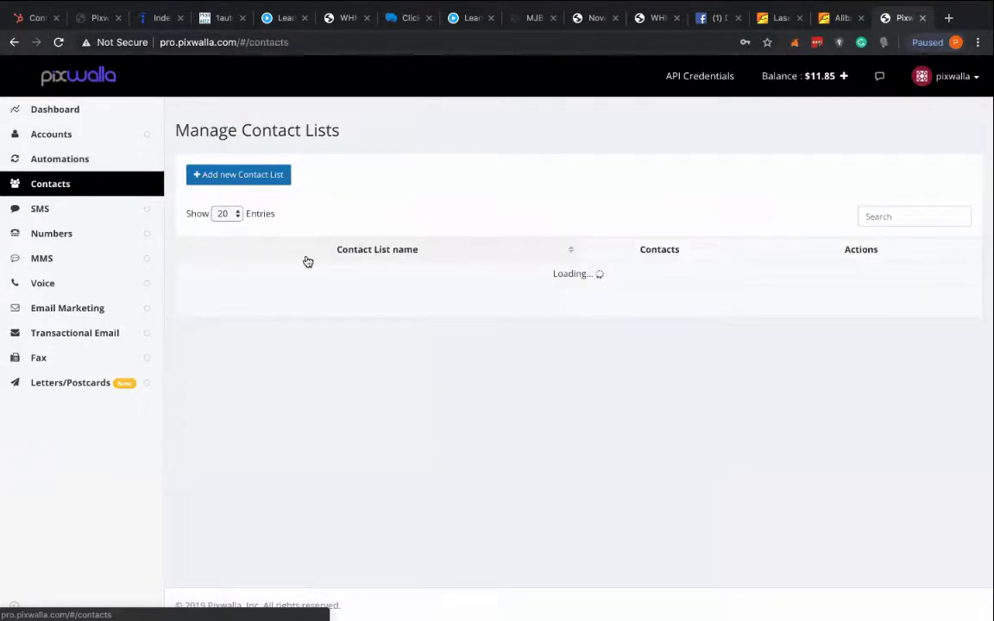
{"action": "left_click", "coordinate": [214, 173]}
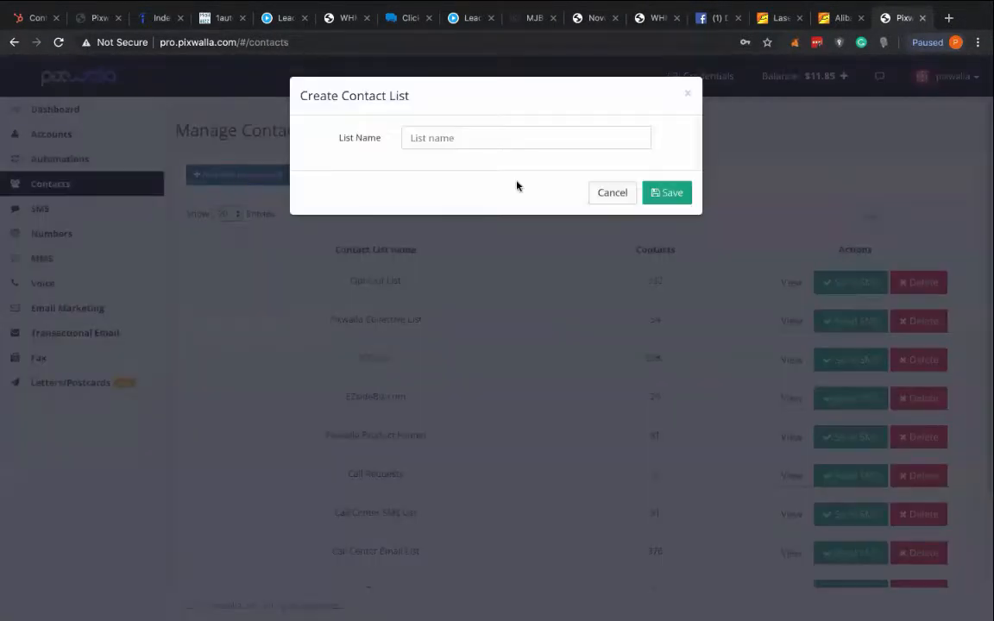
{"action": "left_click", "coordinate": [463, 139]}
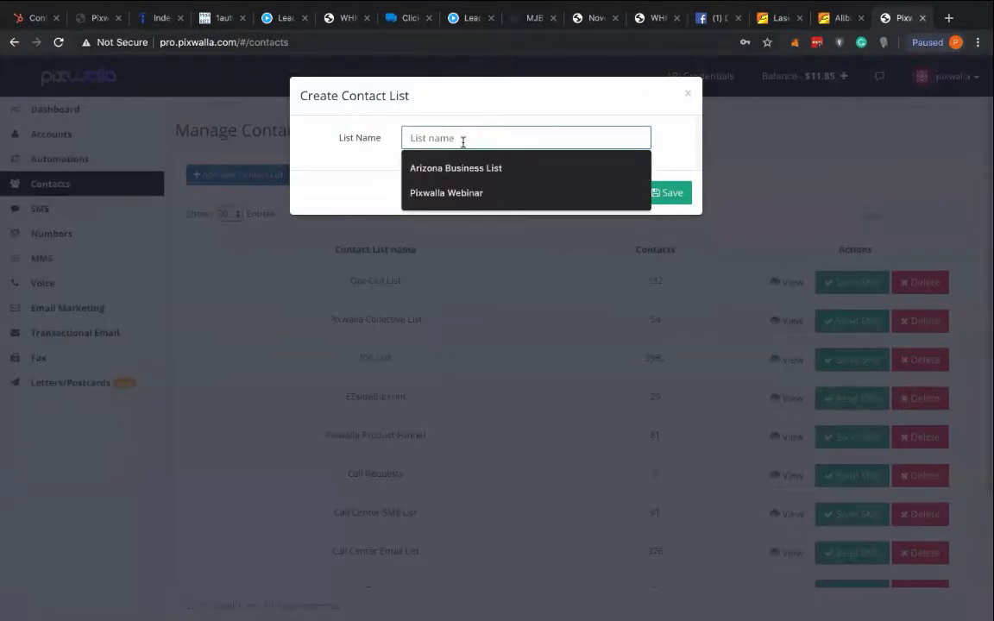
{"action": "left_click", "coordinate": [573, 111]}
{"action": "left_click", "coordinate": [438, 137]}
{"action": "type", "text": "ABC Business"}
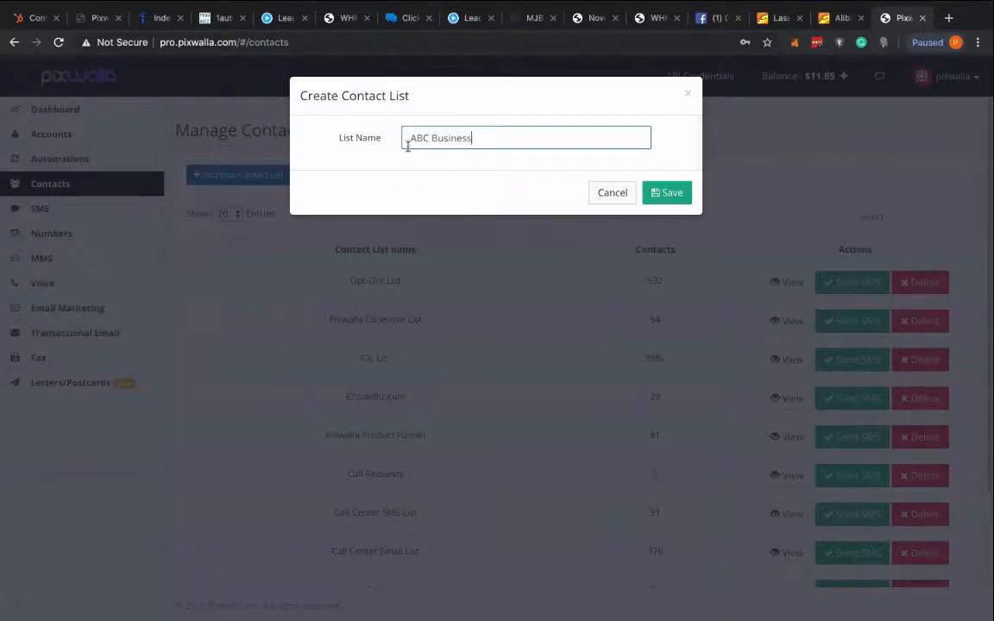
{"action": "left_click_drag", "start_coordinate": [409, 141], "coordinate": [477, 139]}
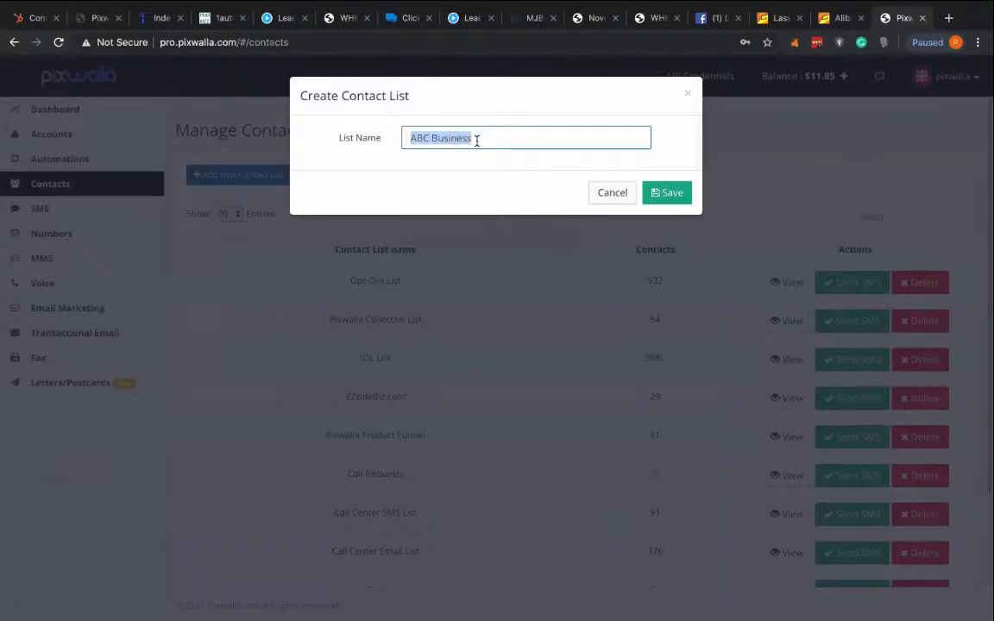
{"action": "left_click", "coordinate": [667, 192]}
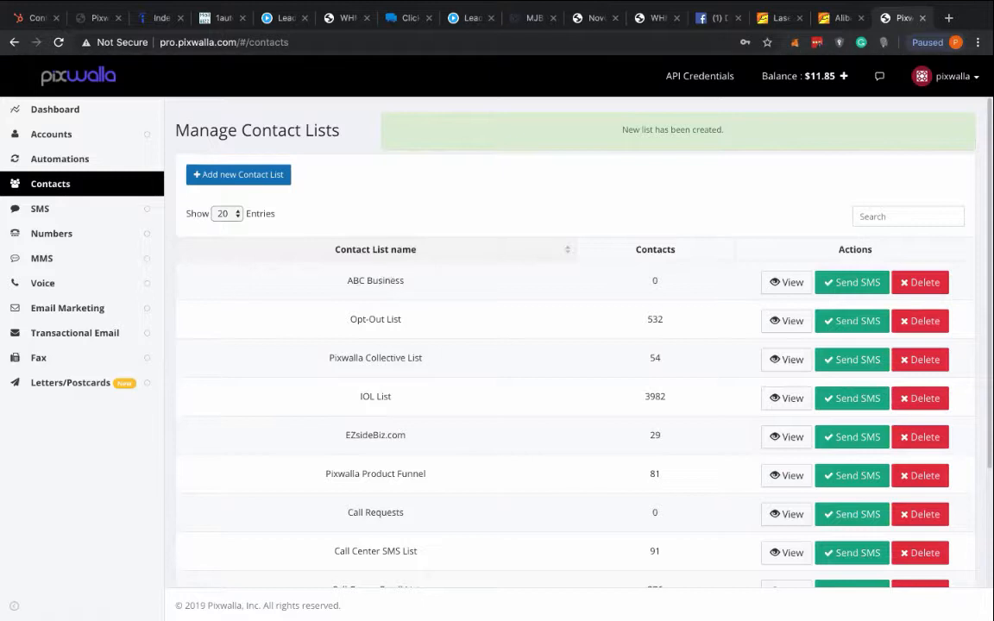
- Open the account's SMS numbers and examine the dedicated number and its monthly fee
{"action": "left_click", "coordinate": [49, 233]}
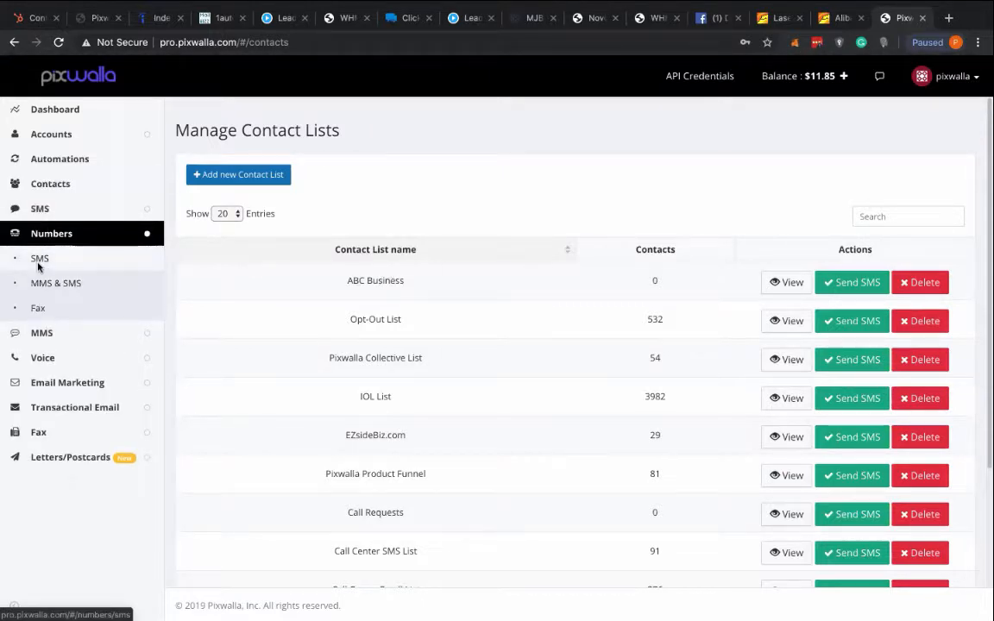
{"action": "left_click", "coordinate": [38, 260]}
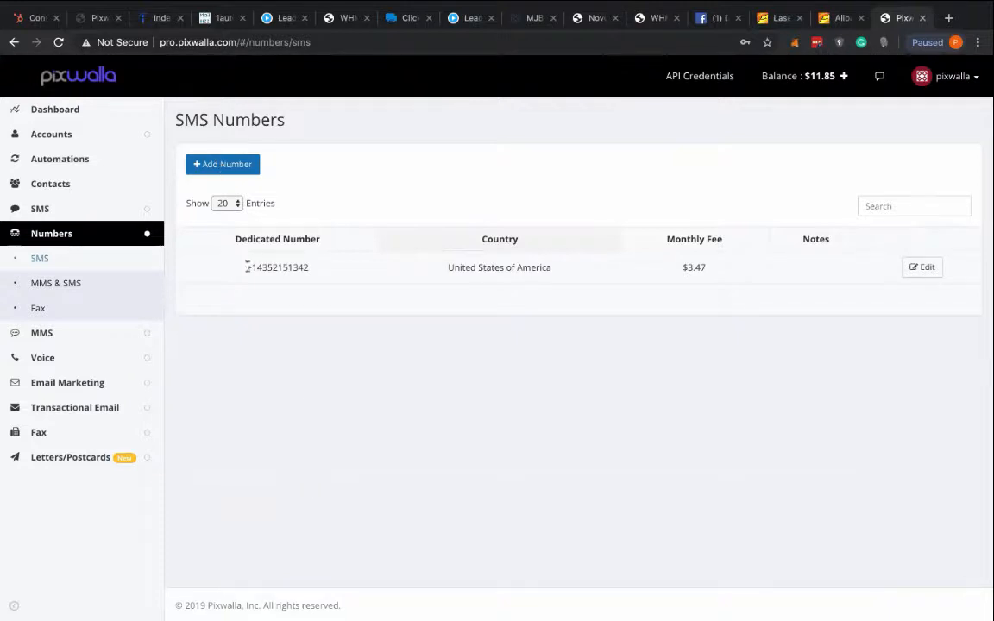
{"action": "left_click_drag", "start_coordinate": [248, 267], "coordinate": [311, 265]}
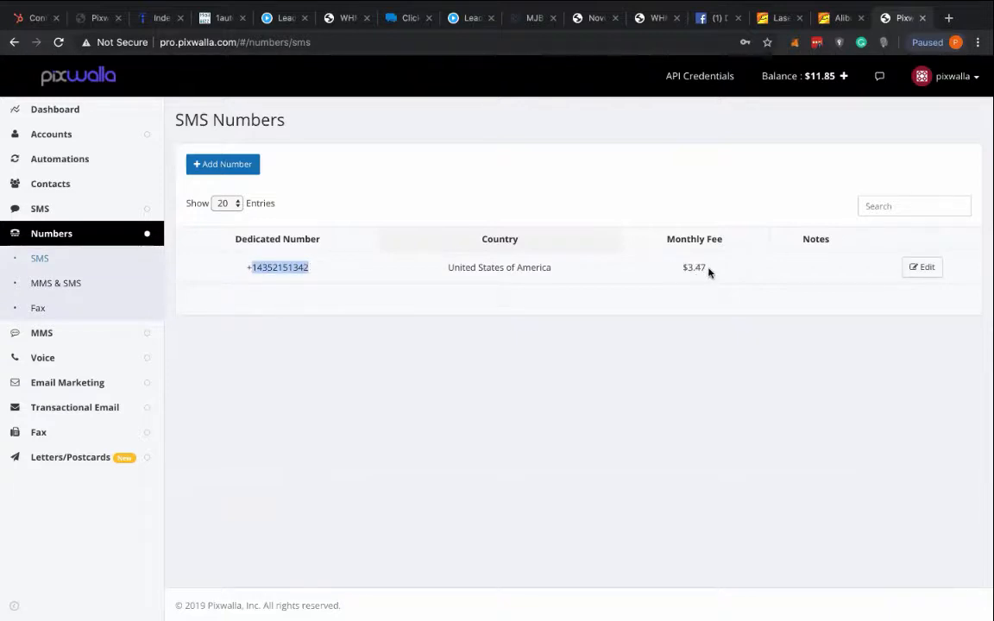
{"action": "left_click_drag", "start_coordinate": [708, 269], "coordinate": [685, 265]}
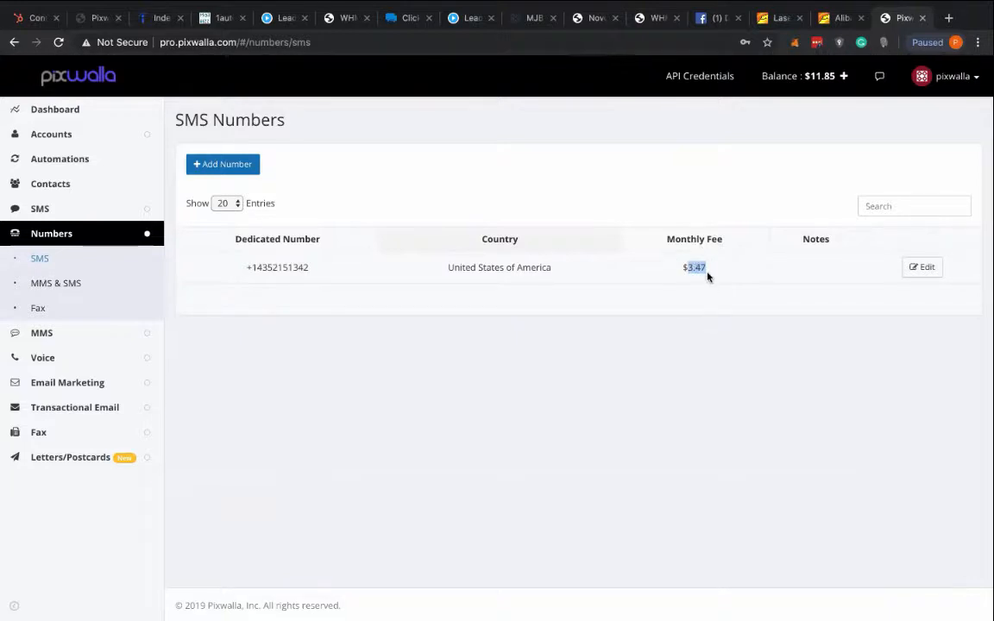
{"action": "left_click_drag", "start_coordinate": [707, 272], "coordinate": [675, 271]}
{"action": "left_click_drag", "start_coordinate": [313, 271], "coordinate": [245, 273]}
{"action": "left_click", "coordinate": [282, 292]}
{"action": "left_click_drag", "start_coordinate": [308, 268], "coordinate": [246, 268]}
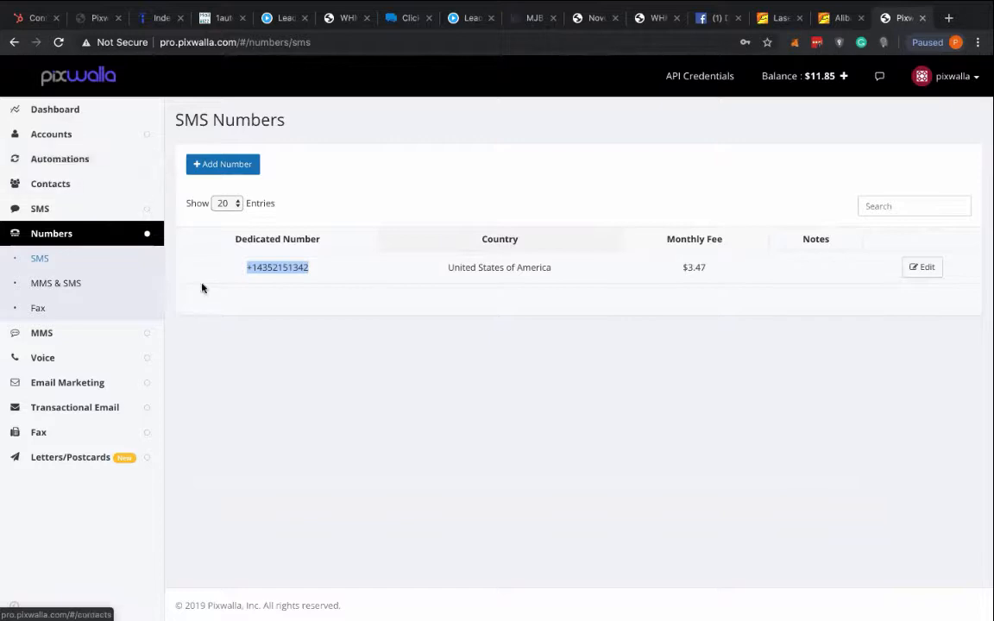
{"action": "left_click", "coordinate": [290, 275]}
{"action": "left_click_drag", "start_coordinate": [310, 268], "coordinate": [244, 267]}
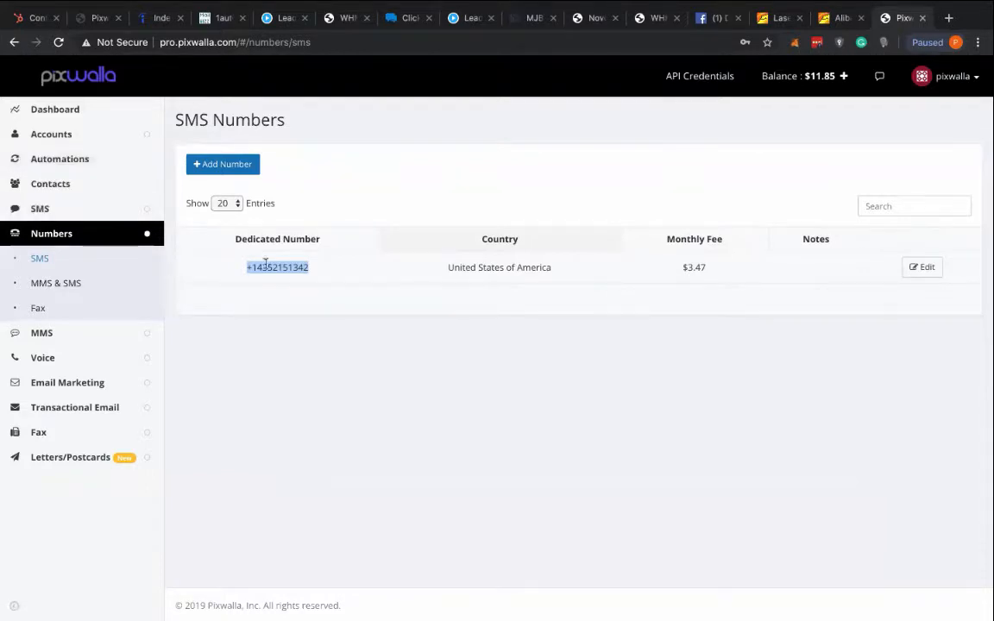
- Search the United States SMS numbers for sale for ones that start with 1435, and leave the purchase dialog without buying
{"action": "left_click", "coordinate": [217, 166]}
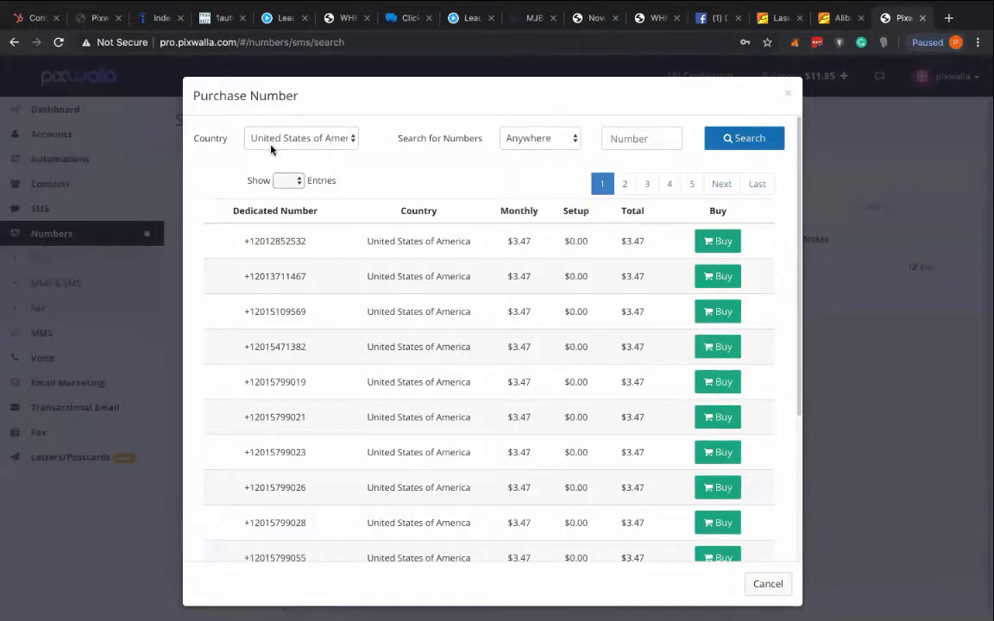
{"action": "left_click", "coordinate": [570, 142]}
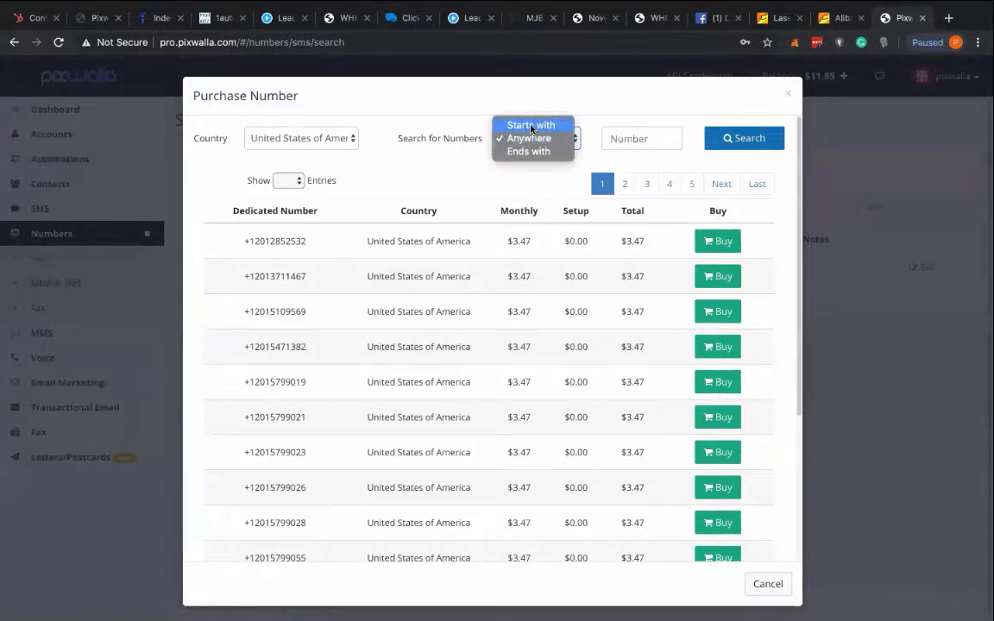
{"action": "left_click", "coordinate": [531, 126]}
{"action": "left_click", "coordinate": [615, 137]}
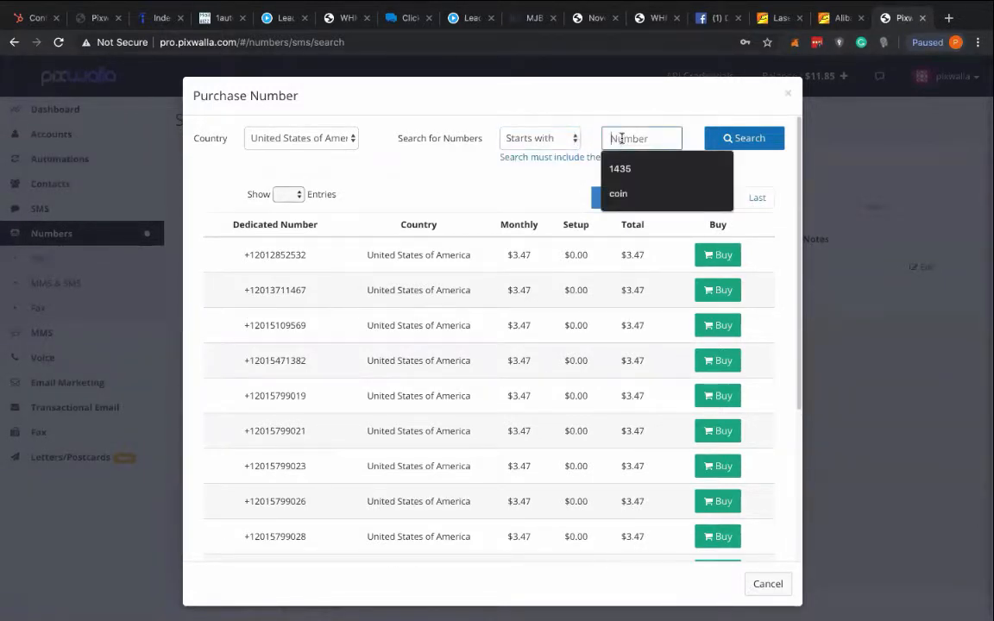
{"action": "type", "text": "1435"}
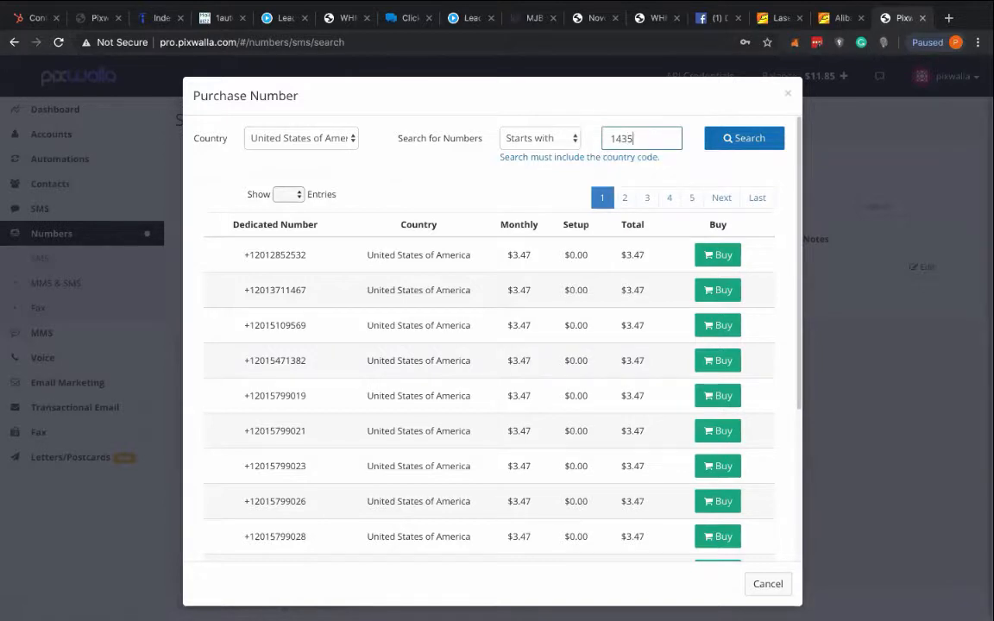
{"action": "left_click", "coordinate": [749, 140]}
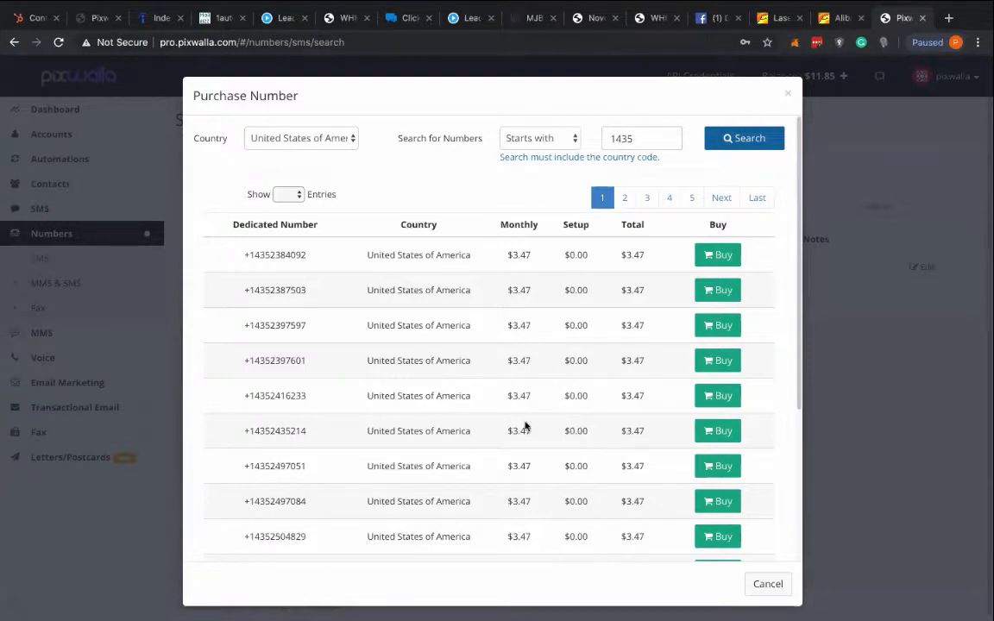
{"action": "left_click", "coordinate": [789, 97]}
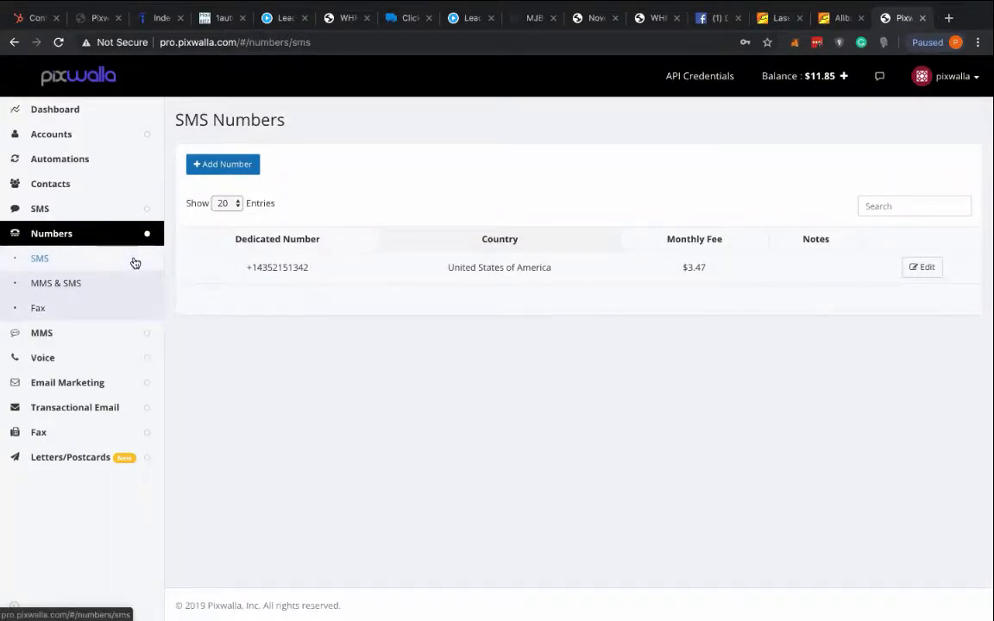
- Open the SMS automations setup showing the inbound SMS rules
{"action": "left_click", "coordinate": [50, 184]}
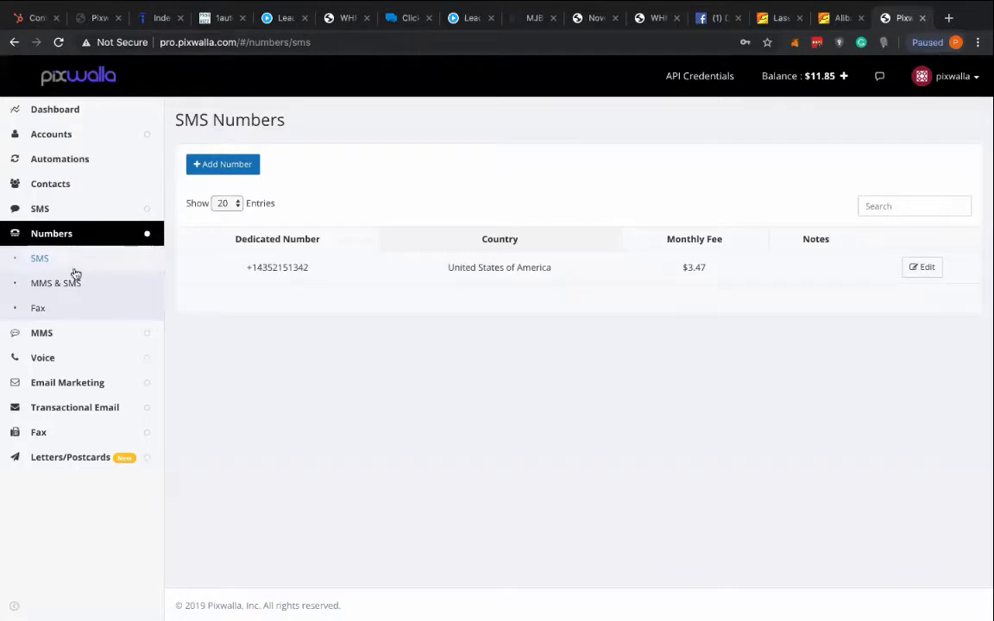
{"action": "left_click", "coordinate": [96, 163]}
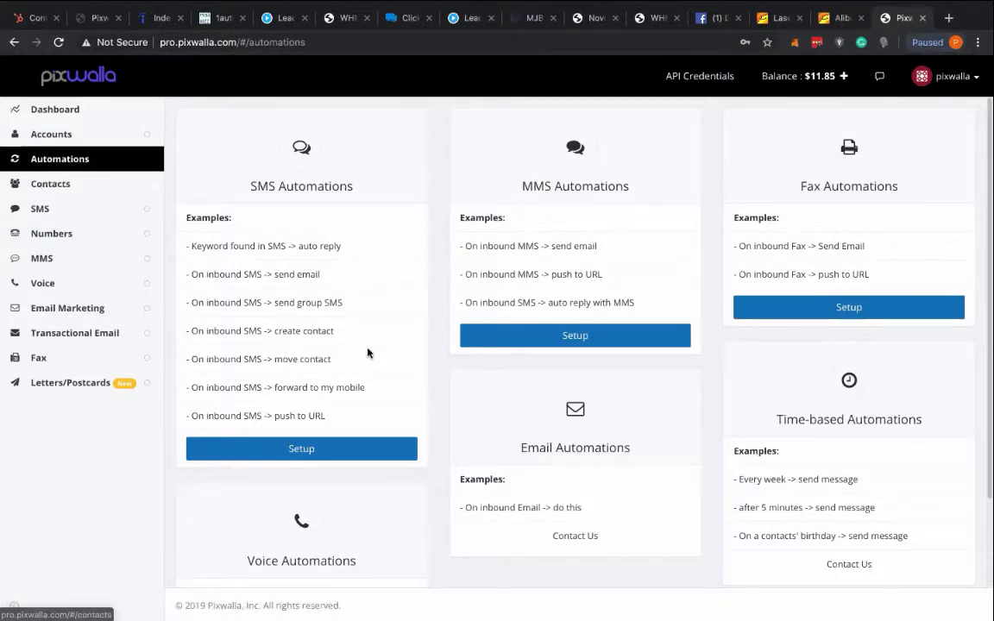
{"action": "left_click", "coordinate": [293, 450]}
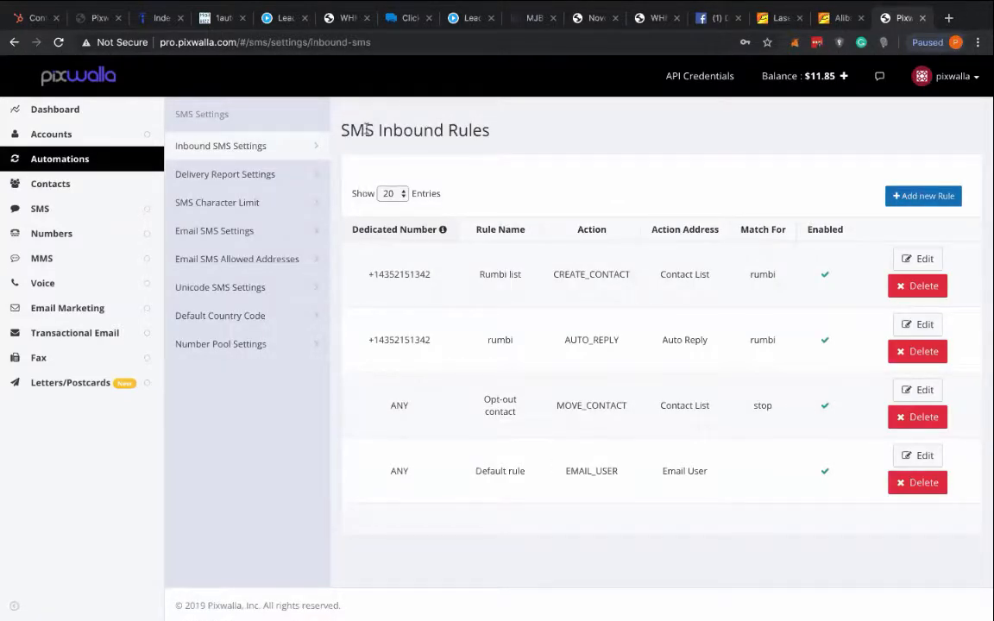
{"action": "left_click_drag", "start_coordinate": [351, 129], "coordinate": [501, 143]}
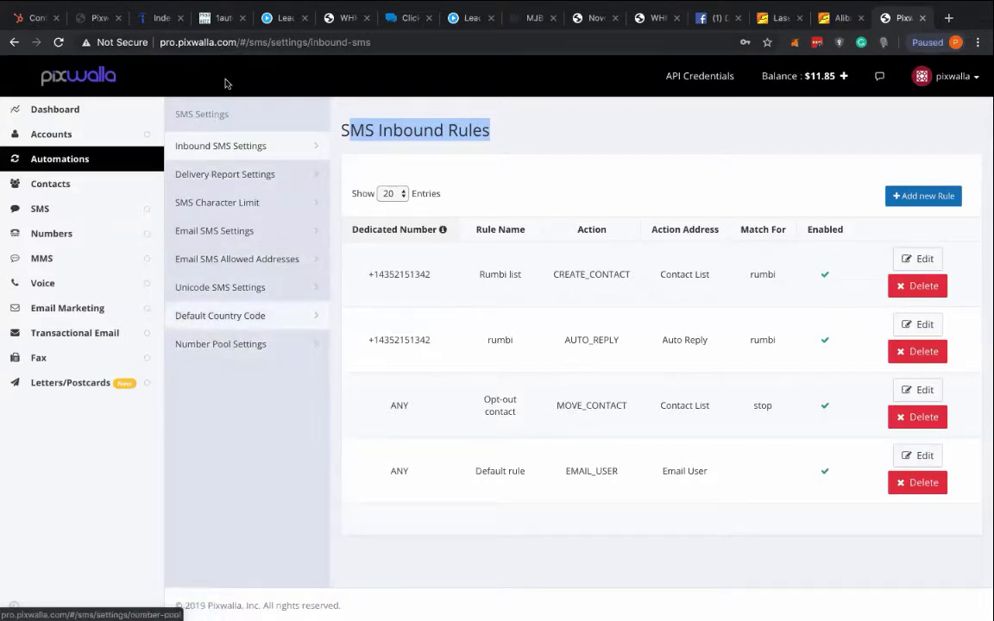
{"action": "left_click", "coordinate": [392, 130]}
{"action": "left_click_drag", "start_coordinate": [490, 129], "coordinate": [341, 129]}
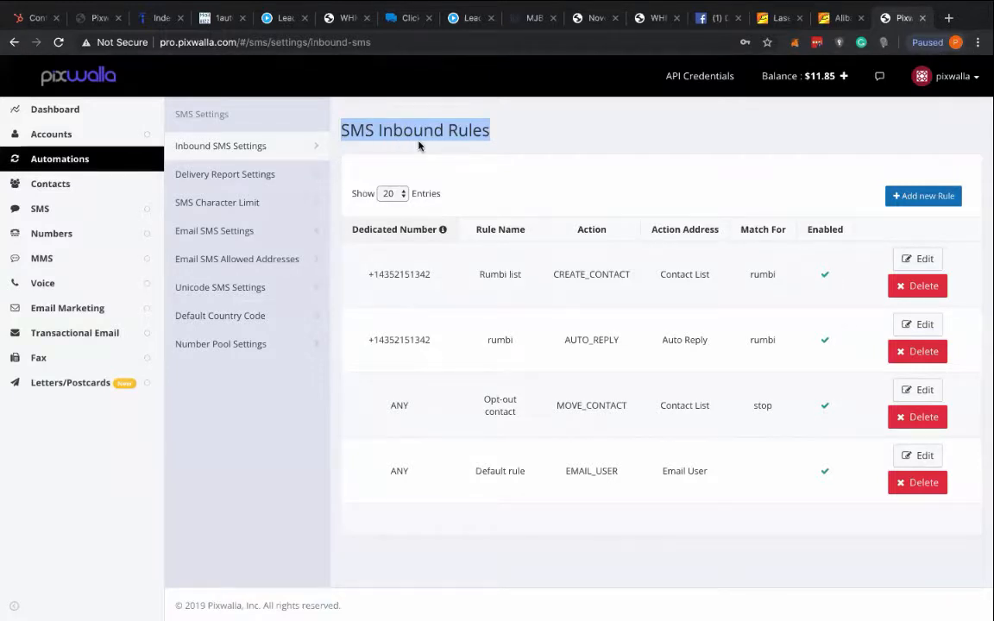
{"action": "left_click", "coordinate": [500, 134]}
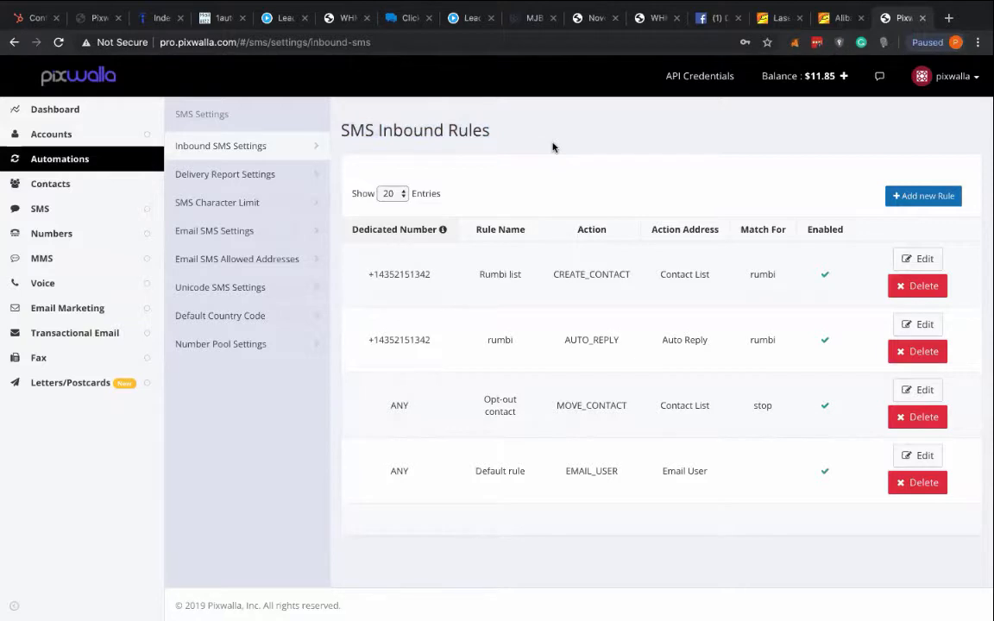
- Add a new inbound SMS rule for the purchased dedicated number and name it "Coupon List"
{"action": "left_click", "coordinate": [919, 197]}
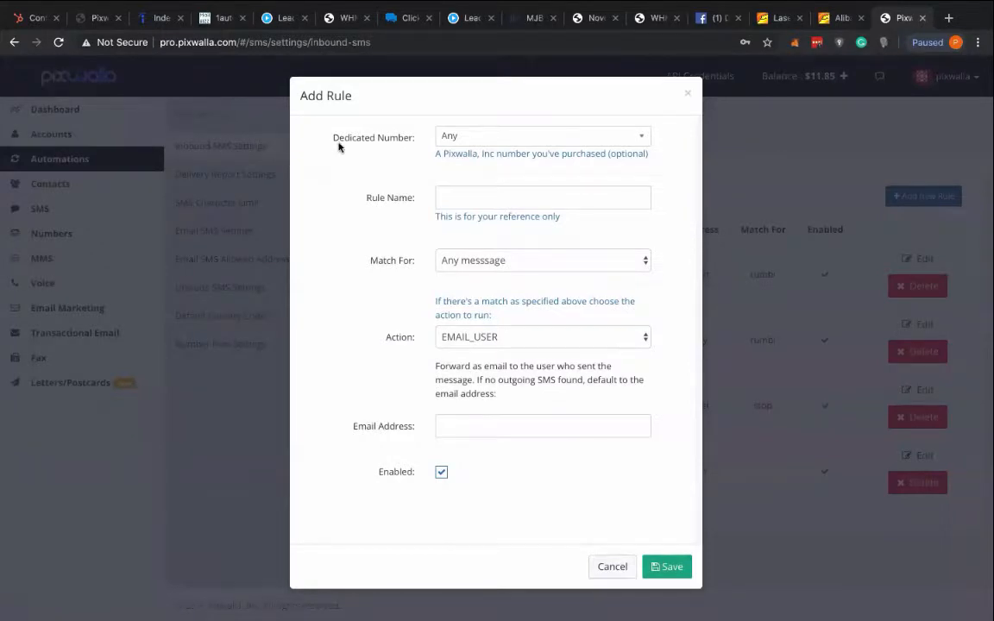
{"action": "left_click", "coordinate": [491, 139]}
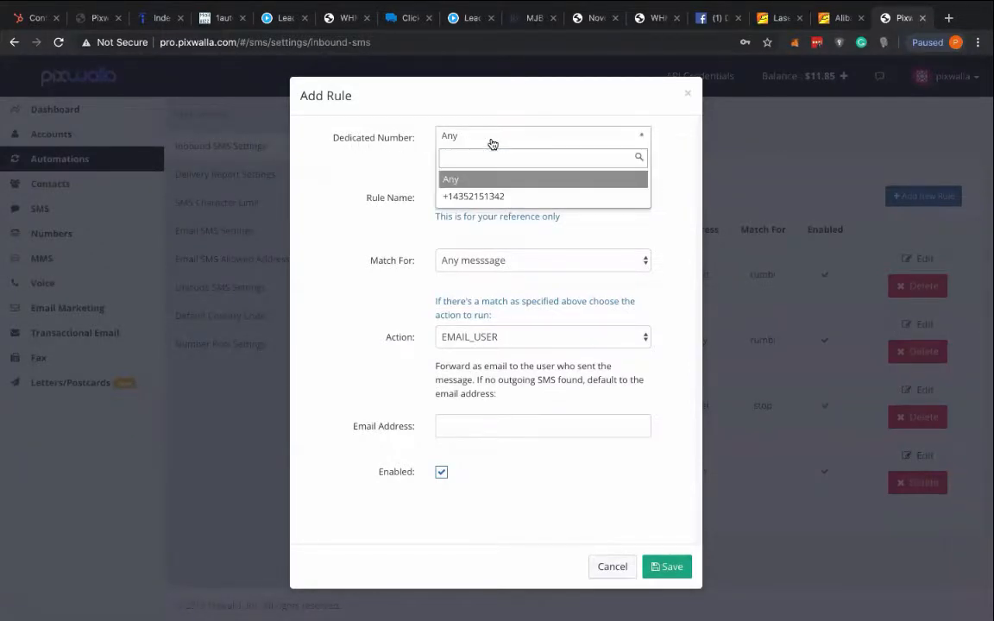
{"action": "left_click", "coordinate": [462, 201]}
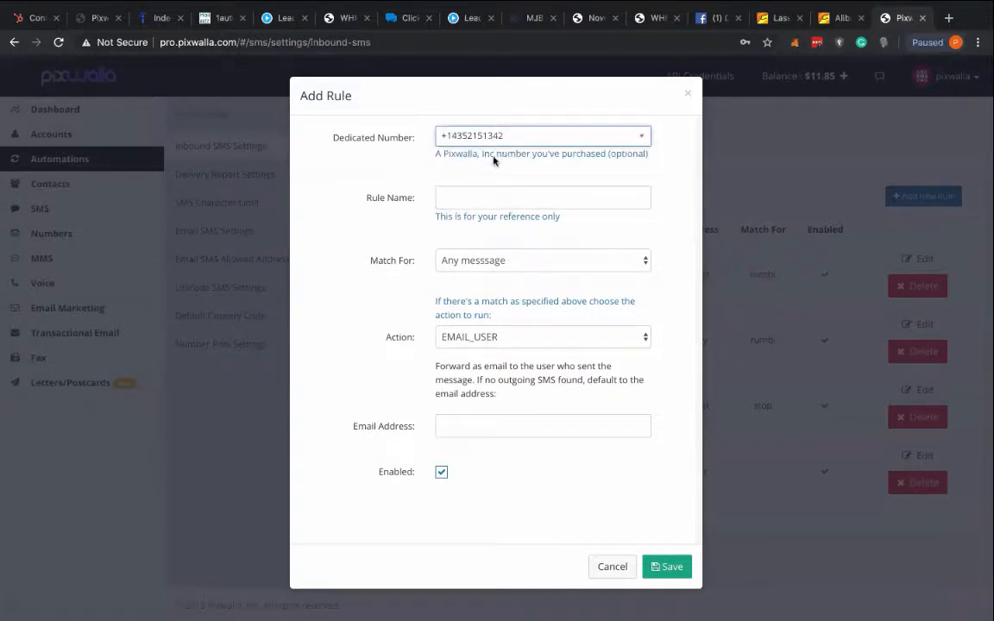
{"action": "left_click", "coordinate": [455, 201]}
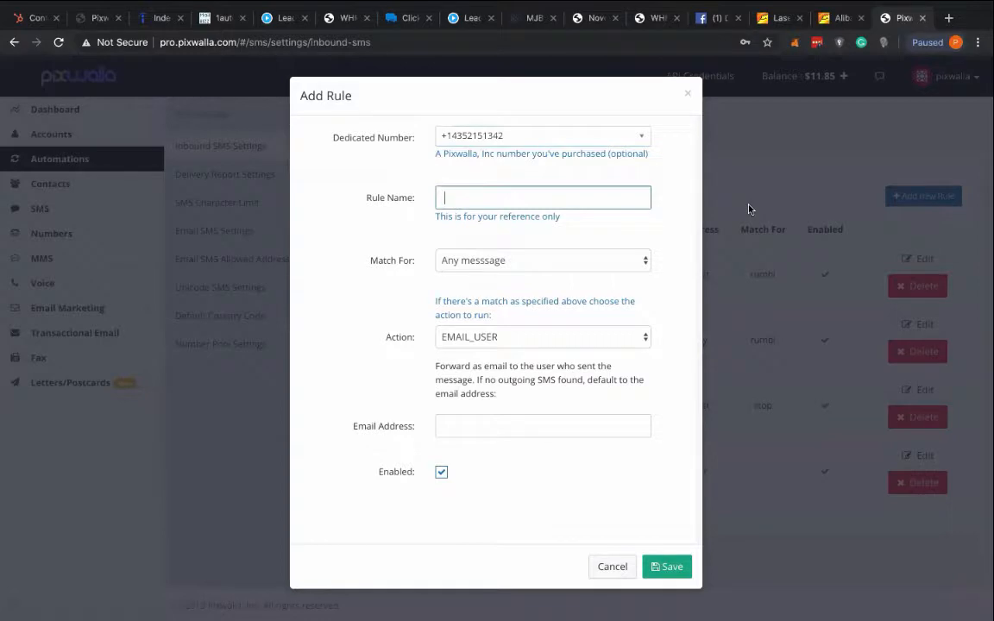
{"action": "type", "text": "Coupon List"}
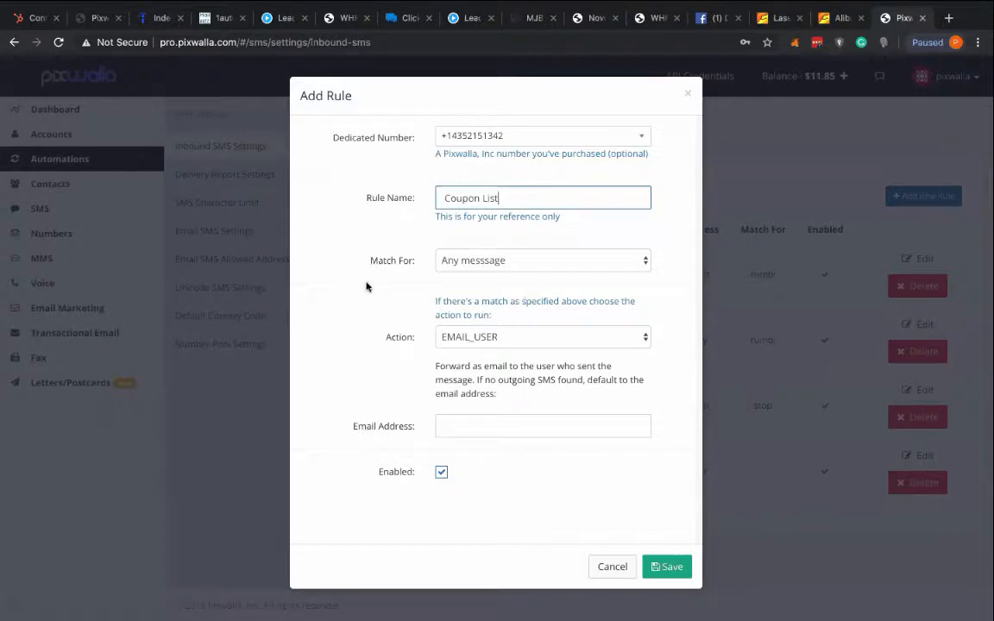
- Make the rule match messages that contain "pizza" and set its action to AUTO_REPLY
{"action": "left_click", "coordinate": [481, 264]}
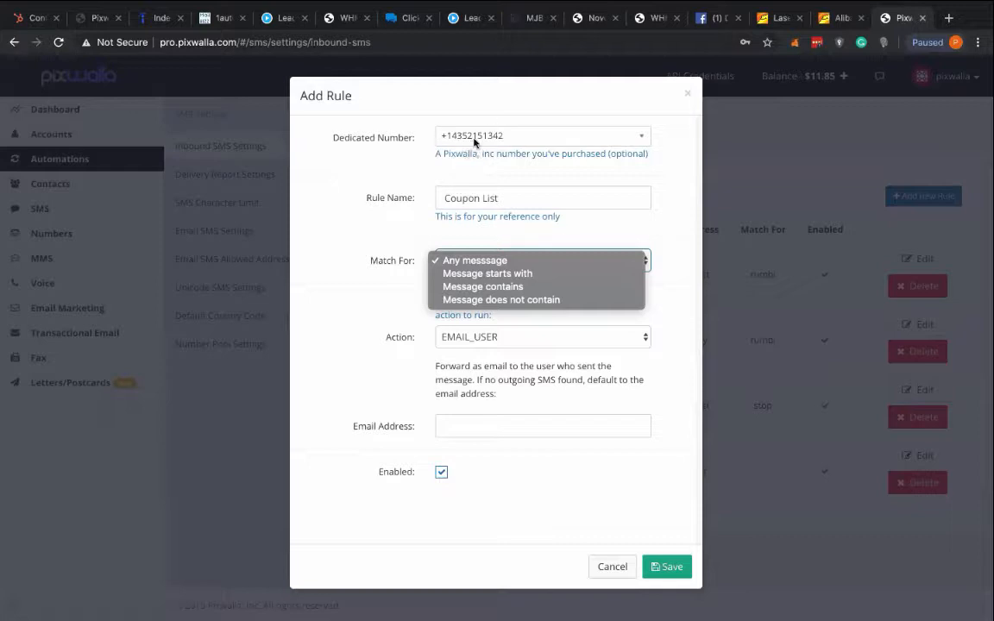
{"action": "left_click", "coordinate": [510, 291]}
{"action": "left_click", "coordinate": [464, 292]}
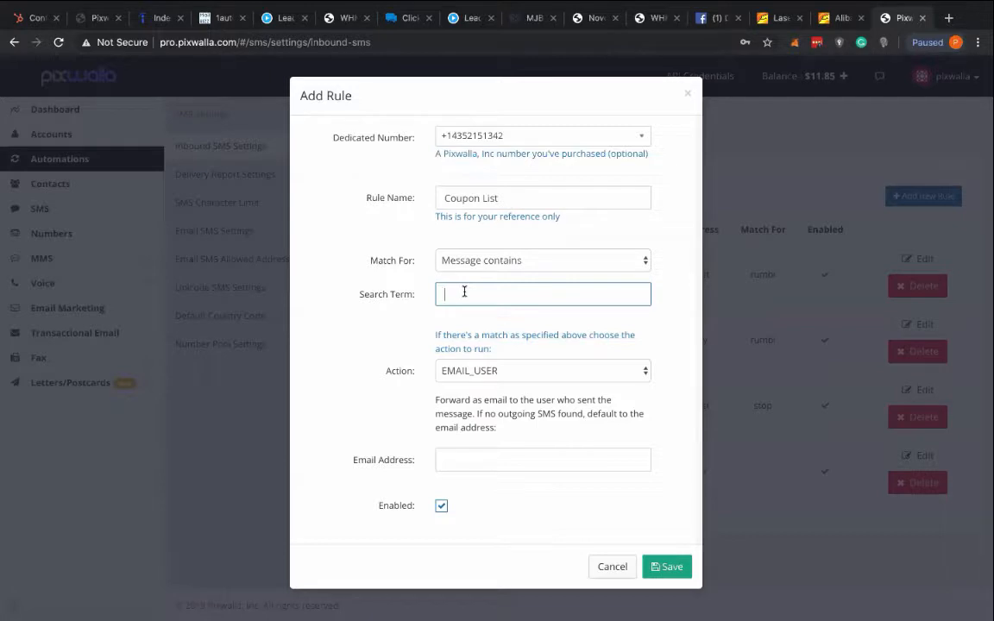
{"action": "type", "text": "c"}
{"action": "left_click_drag", "start_coordinate": [477, 298], "coordinate": [428, 294]}
{"action": "left_click", "coordinate": [470, 290]}
{"action": "double_click", "coordinate": [470, 290]}
{"action": "left_click", "coordinate": [483, 370]}
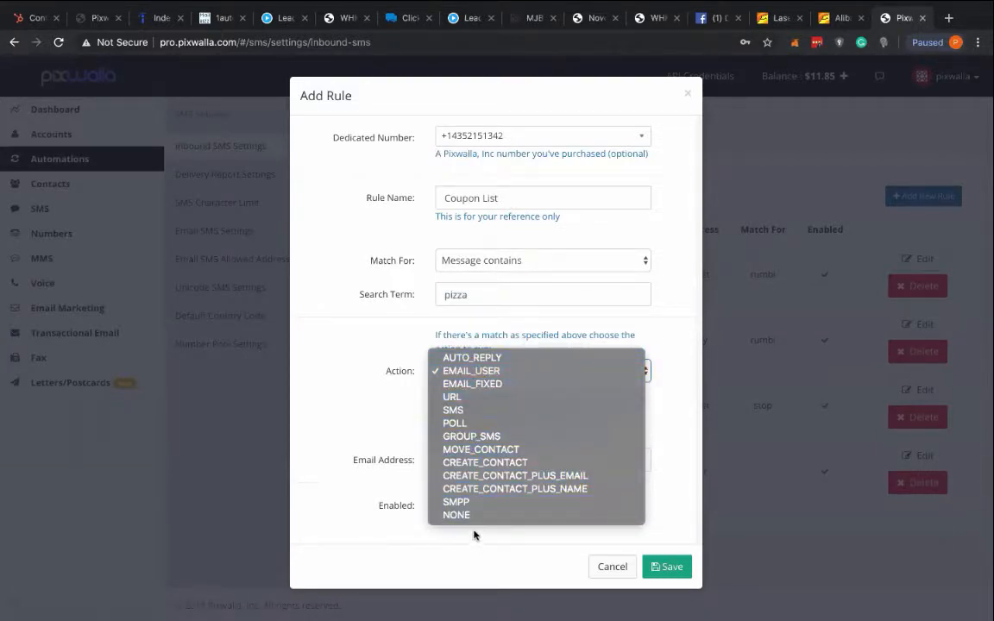
{"action": "left_click", "coordinate": [445, 357]}
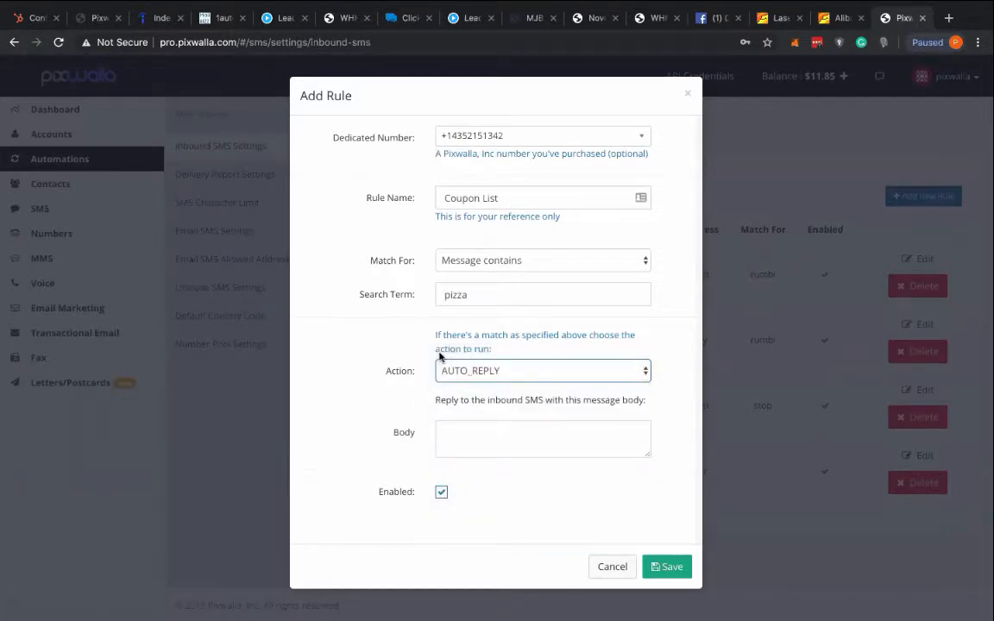
- Enter "Thank you for joining our coupon list" as the auto-reply message body
{"action": "left_click", "coordinate": [457, 434]}
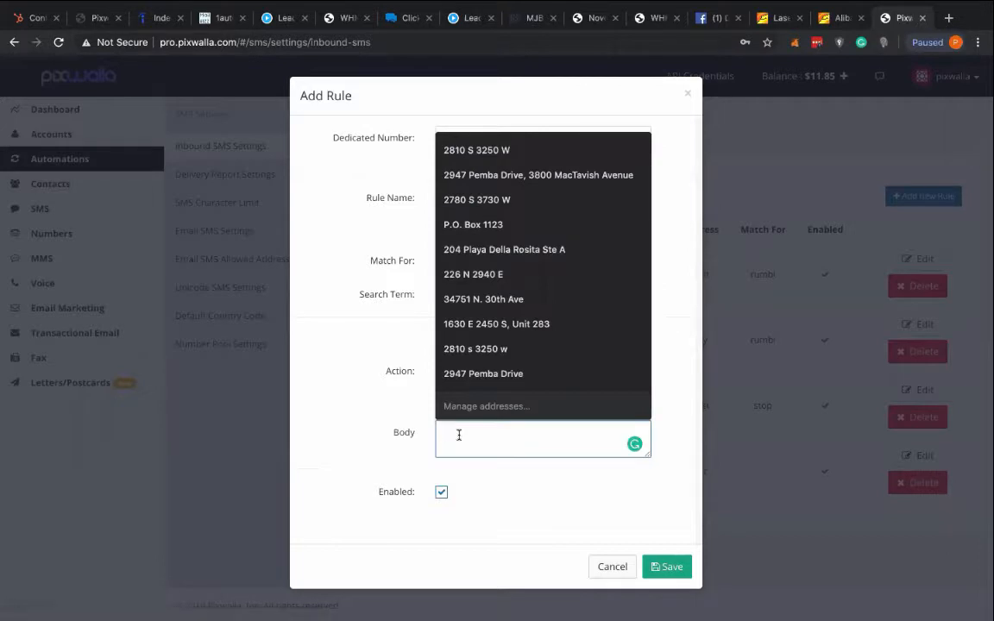
{"action": "type", "text": "Thank you for joingning our coupon list"}
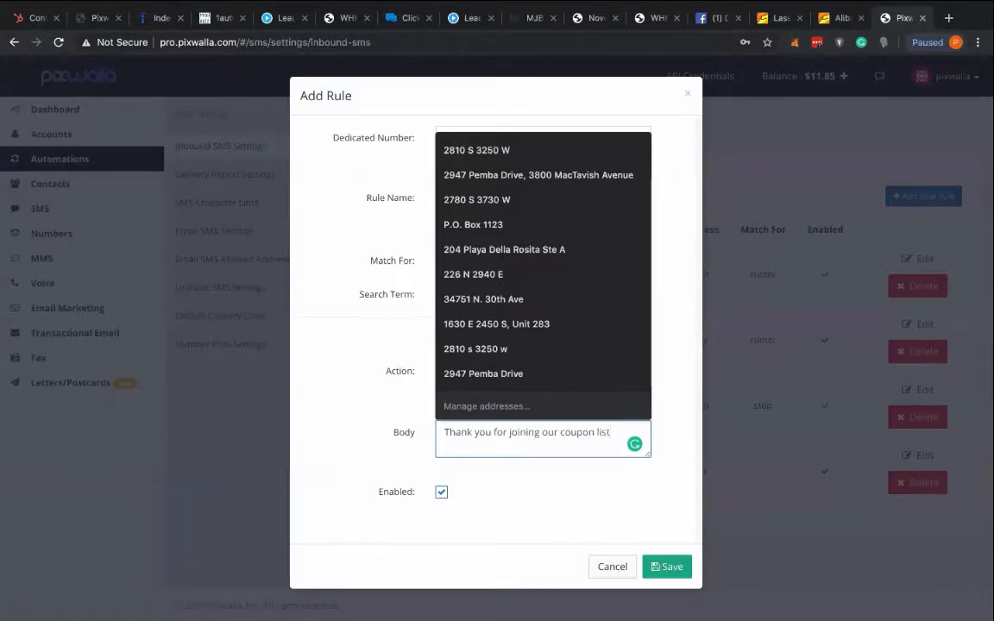
{"action": "type", "text": "."}
{"action": "left_click", "coordinate": [688, 398]}
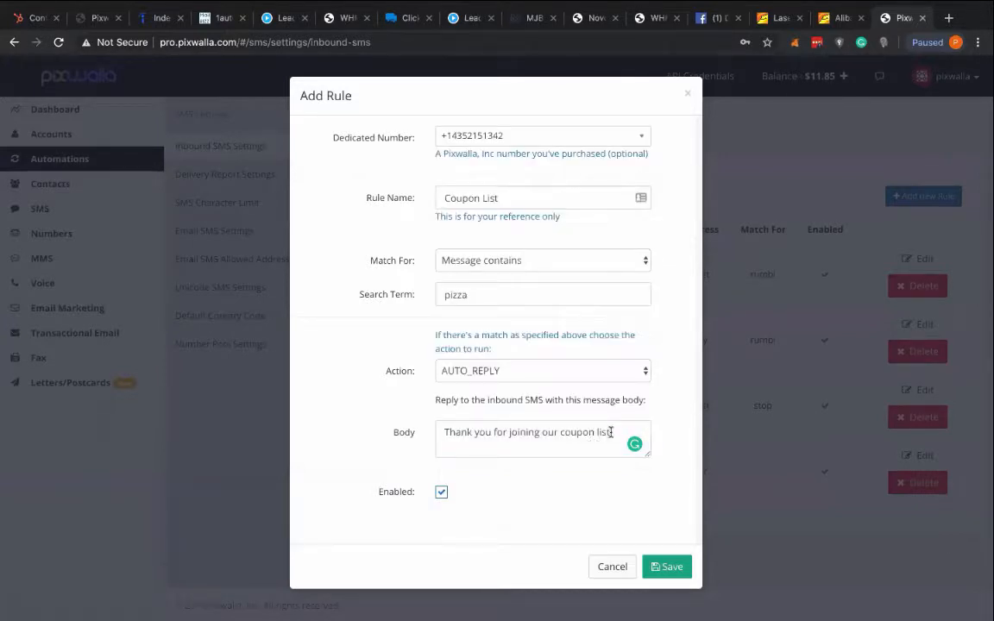
- Replace "coupon list" with "loyalty program" in the auto-reply body, correcting the spelling of "loyalty"
{"action": "left_click_drag", "start_coordinate": [610, 431], "coordinate": [560, 429]}
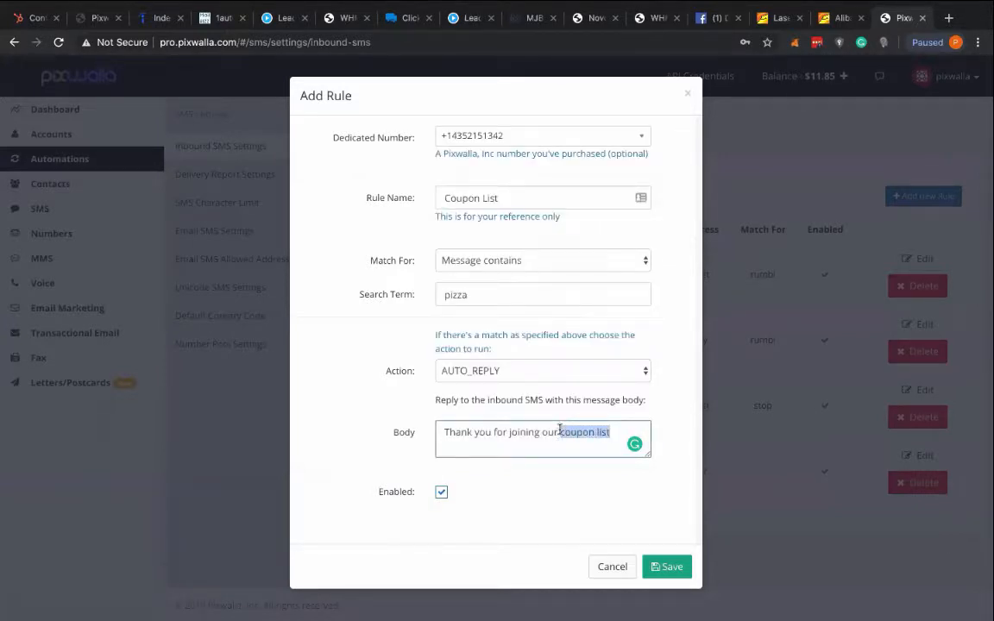
{"action": "type", "text": "loyality pro"}
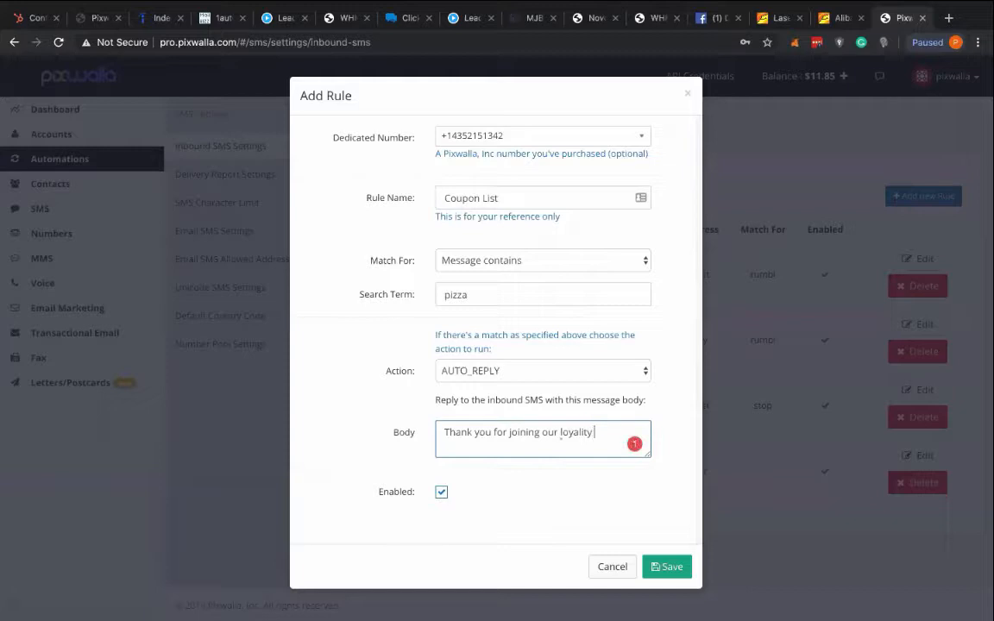
{"action": "mouse_move", "coordinate": [576, 432]}
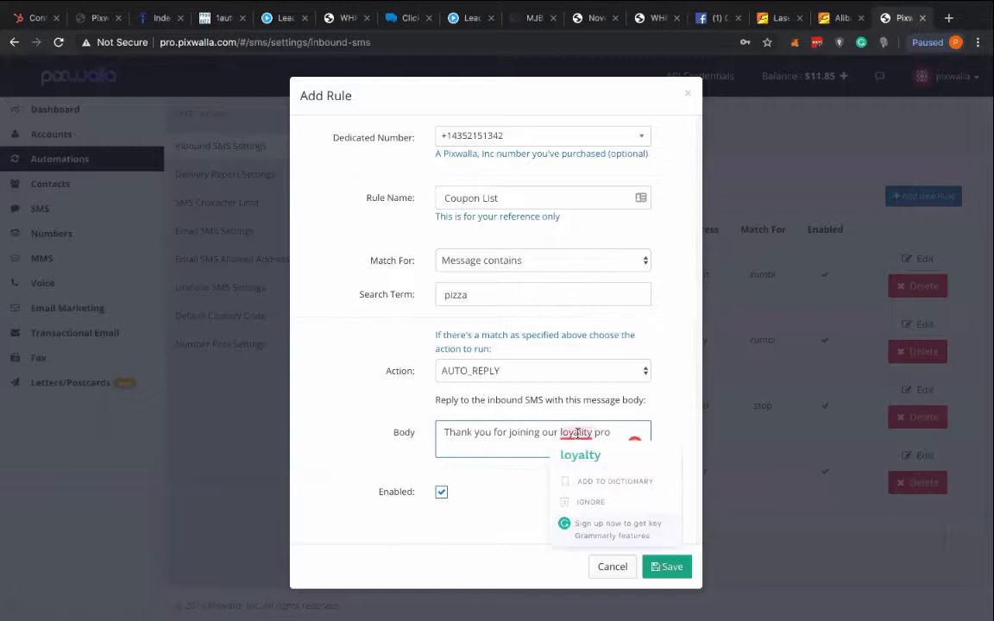
{"action": "left_click", "coordinate": [571, 393]}
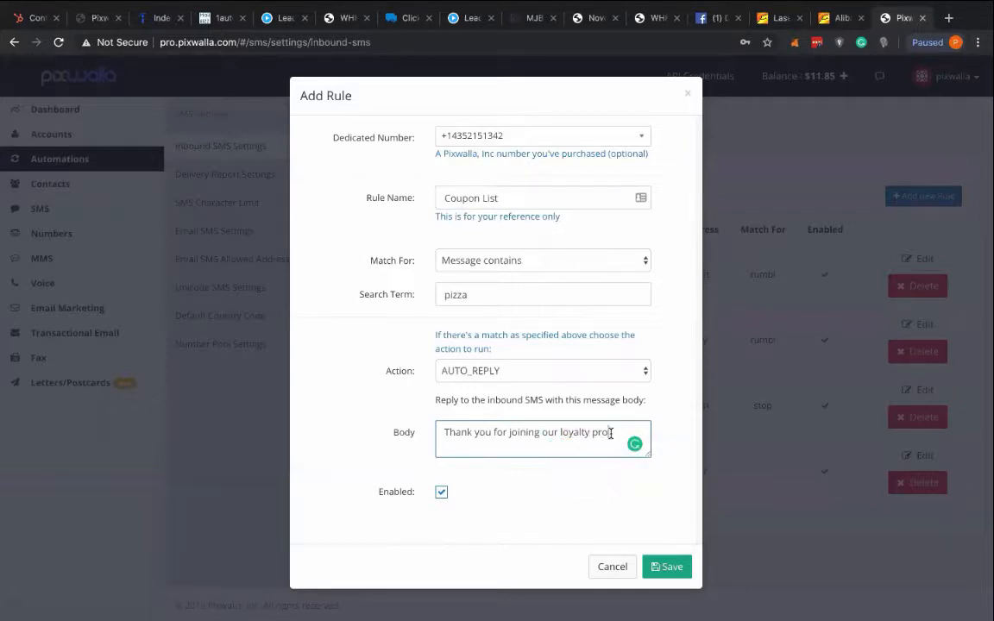
{"action": "type", "text": "gram"}
- Continue the auto-reply body with "take an additional 20% off your next order."
{"action": "type", "text": "take an additional "}
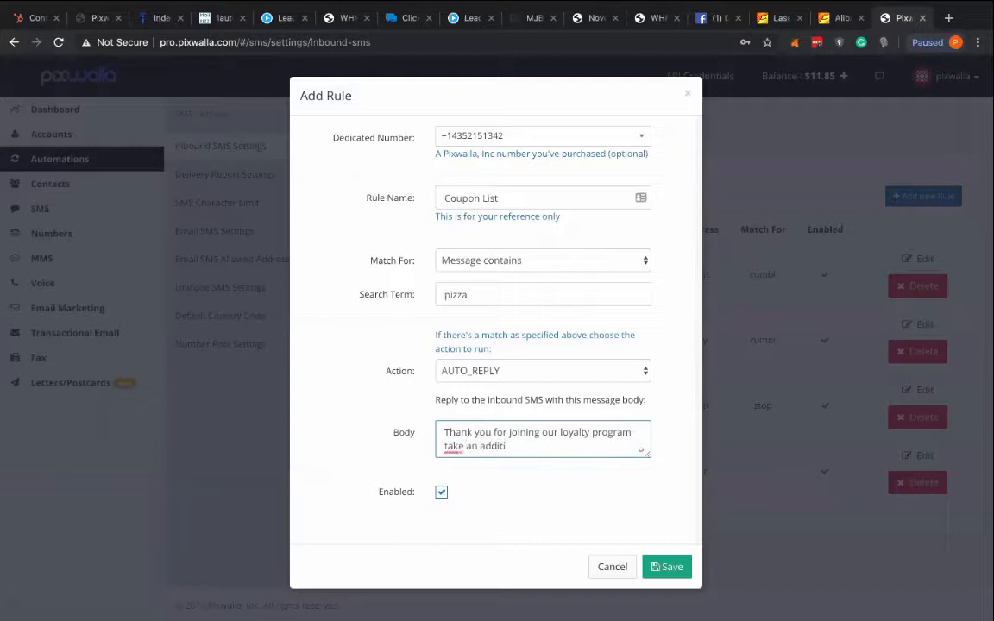
{"action": "type", "text": "20% off your ne"}
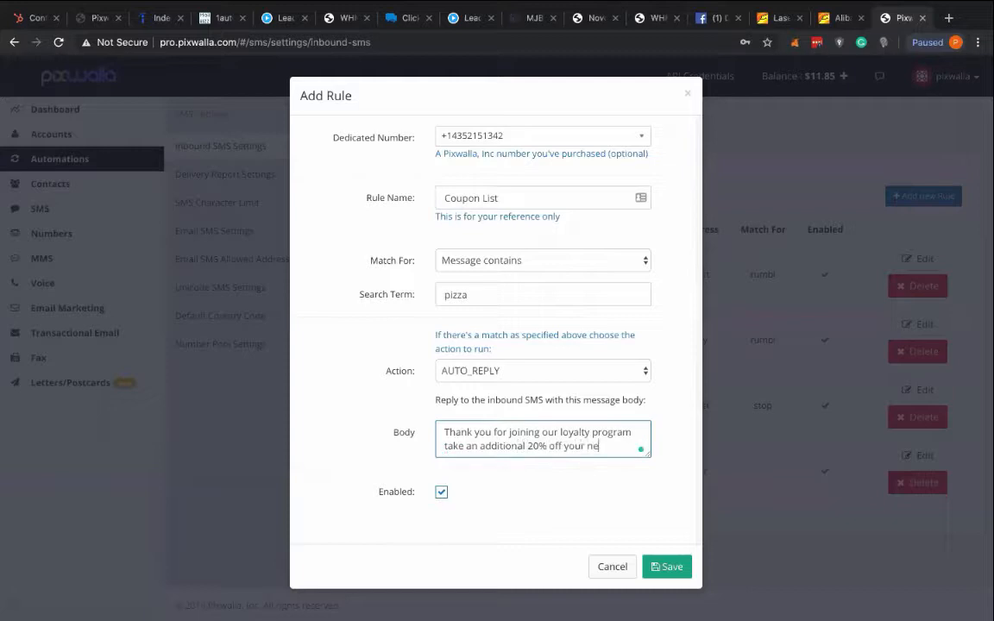
{"action": "type", "text": "xt order.  Use coupon "}
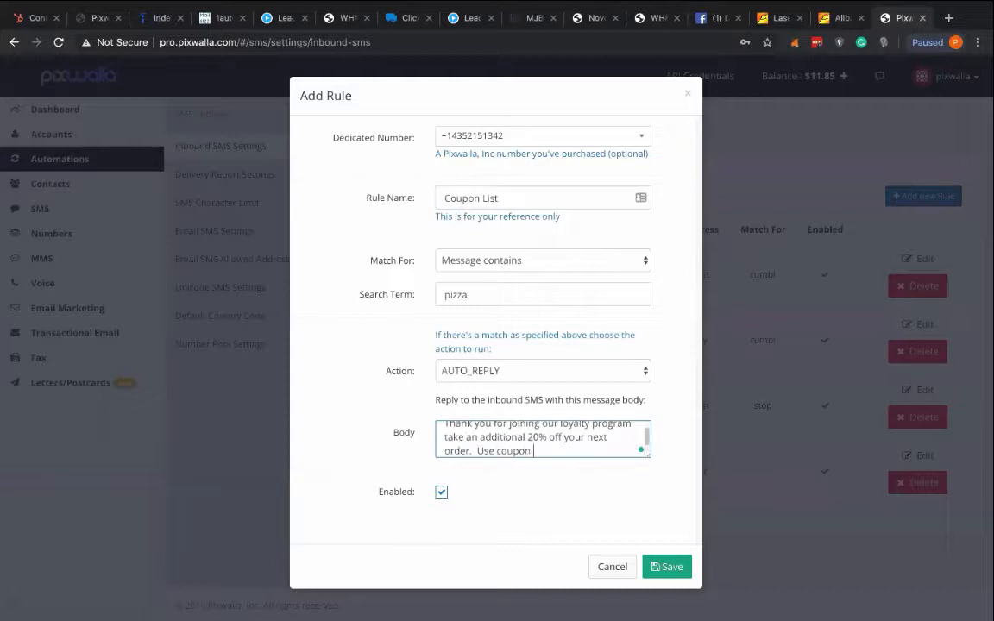
{"action": "type", "text": "code:"}
- End the auto-reply body with "Use coupon code: XDWR23" and save the Coupon List rule
{"action": "type", "text": "XDWR23"}
{"action": "left_click", "coordinate": [678, 575]}
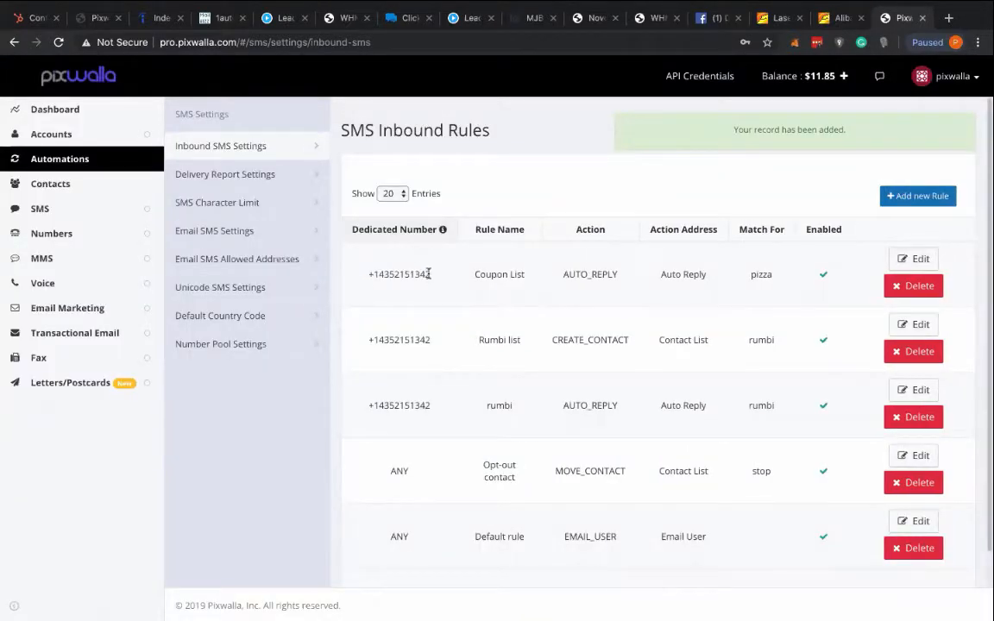
- Highlight the Coupon List rule's dedicated number, then look through the contact lists down to ABC Business
{"action": "left_click_drag", "start_coordinate": [428, 274], "coordinate": [371, 273]}
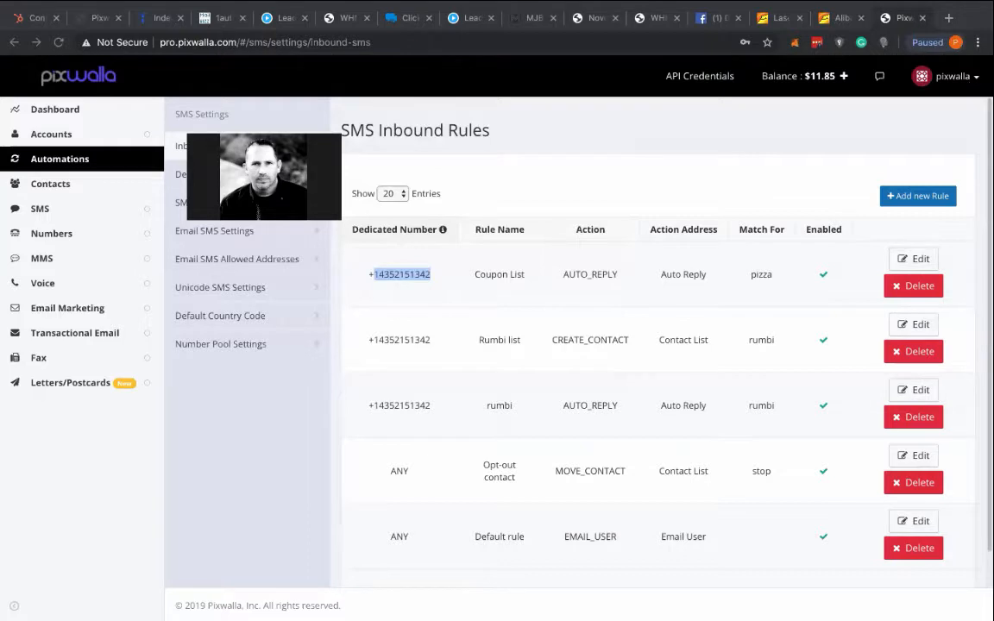
{"action": "left_click", "coordinate": [49, 185]}
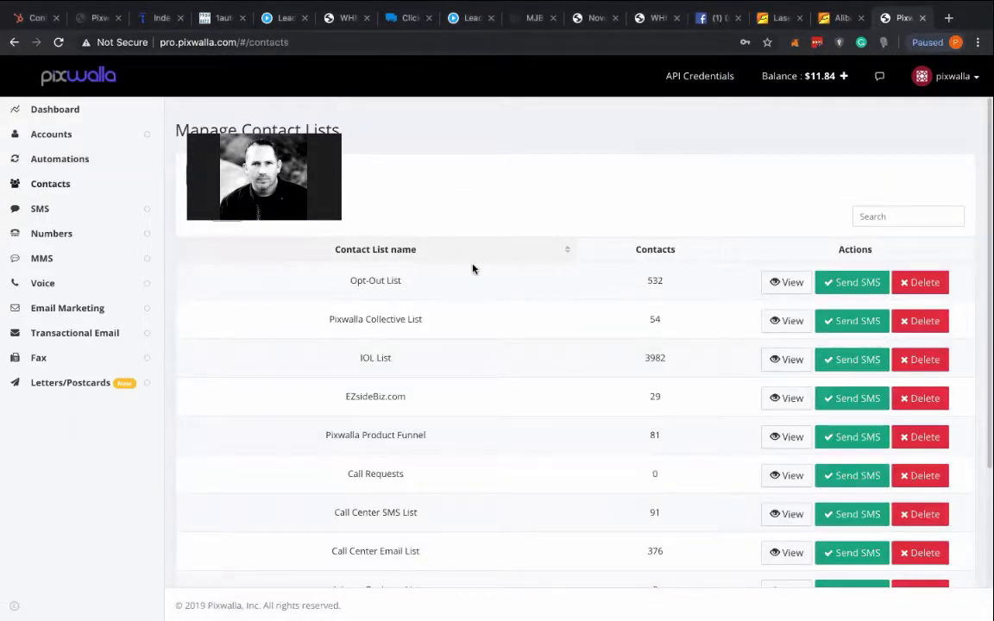
{"action": "scroll", "coordinate": [472, 268], "scroll_direction": "down", "scroll_amount": 3}
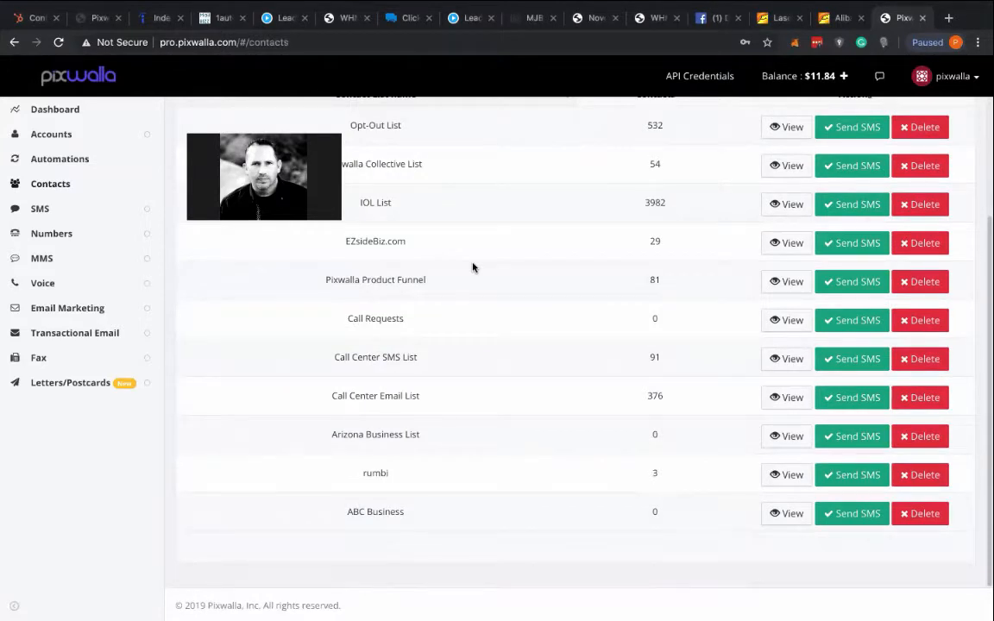
{"action": "scroll", "coordinate": [473, 268], "scroll_direction": "up", "scroll_amount": 1}
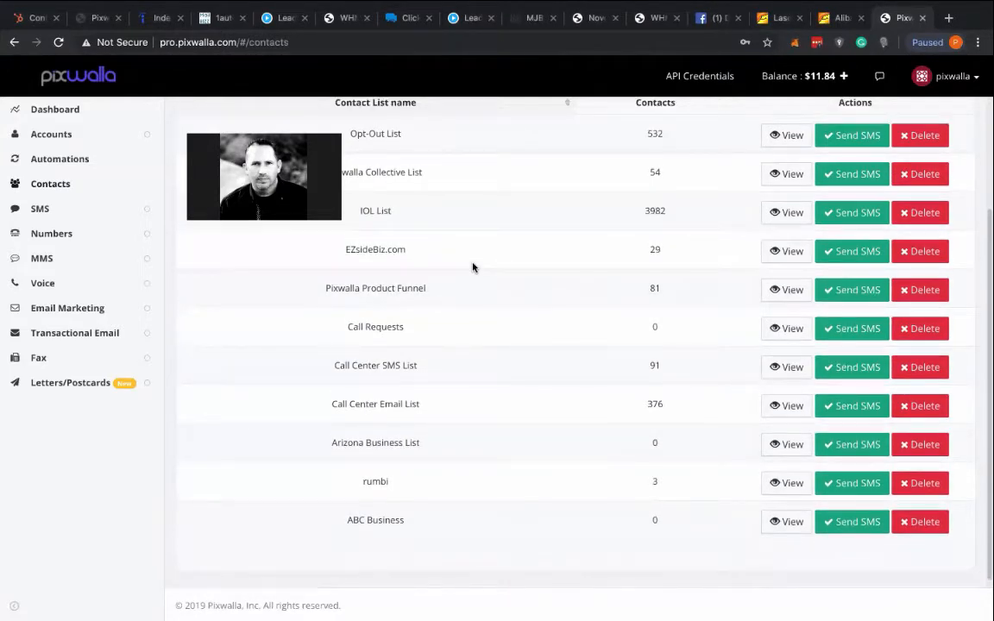
{"action": "scroll", "coordinate": [472, 268], "scroll_direction": "up", "scroll_amount": 3}
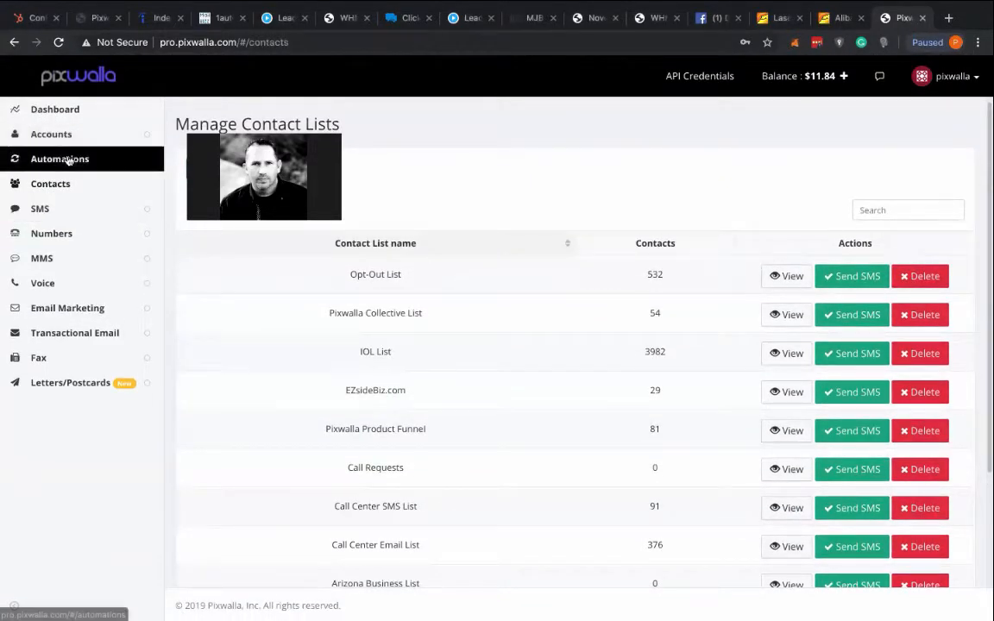
- Add another inbound SMS rule in the SMS automations setup, named "Add to contact list" and assigned to the purchased dedicated number
{"action": "left_click", "coordinate": [65, 161]}
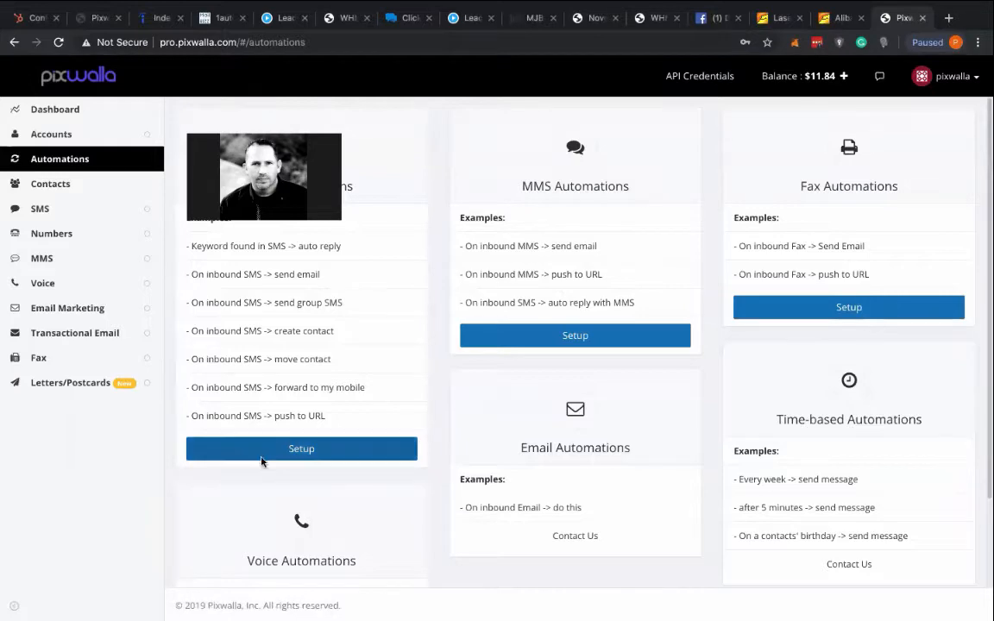
{"action": "left_click", "coordinate": [288, 451]}
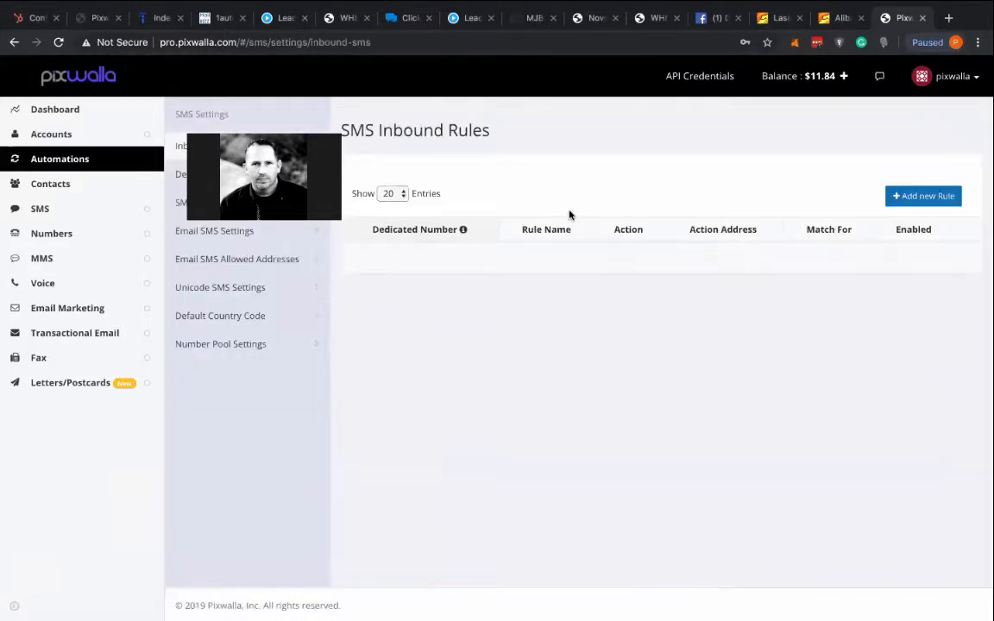
{"action": "left_click", "coordinate": [937, 197]}
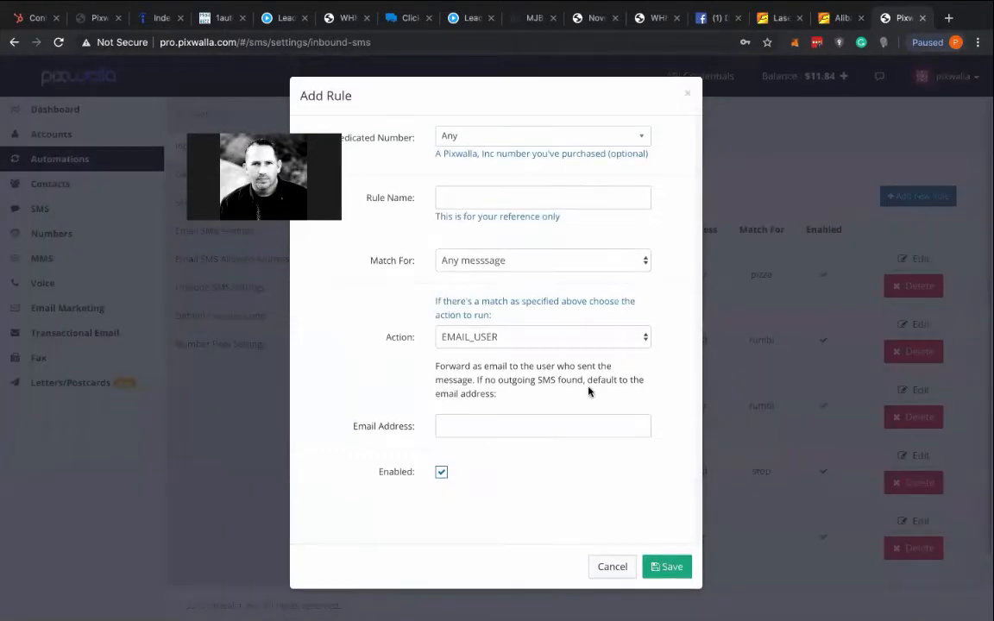
{"action": "left_click", "coordinate": [467, 198]}
{"action": "type", "text": "Add to contact list"}
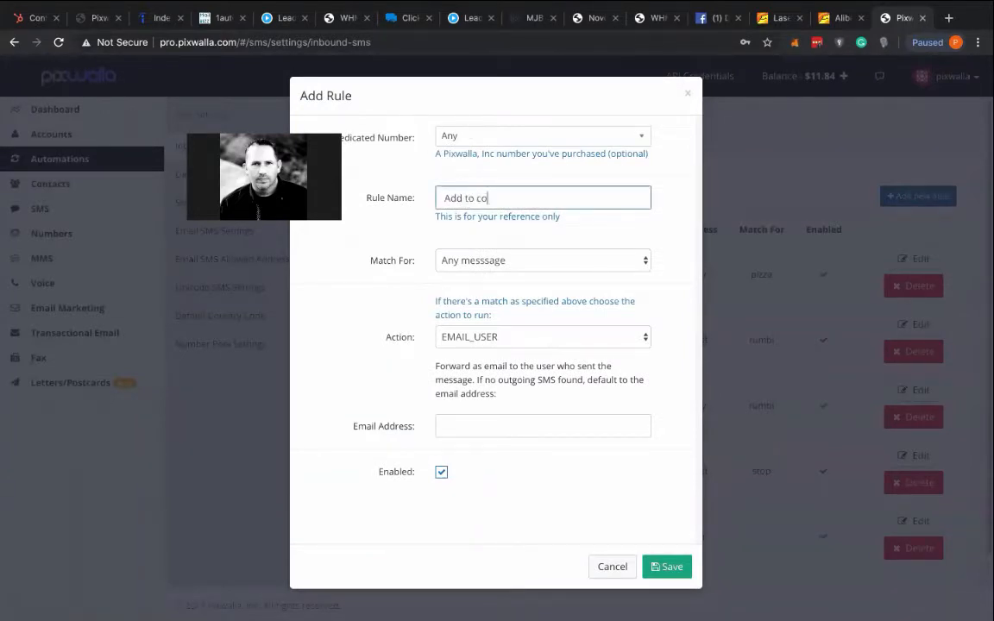
{"action": "left_click", "coordinate": [483, 136]}
{"action": "left_click", "coordinate": [483, 195]}
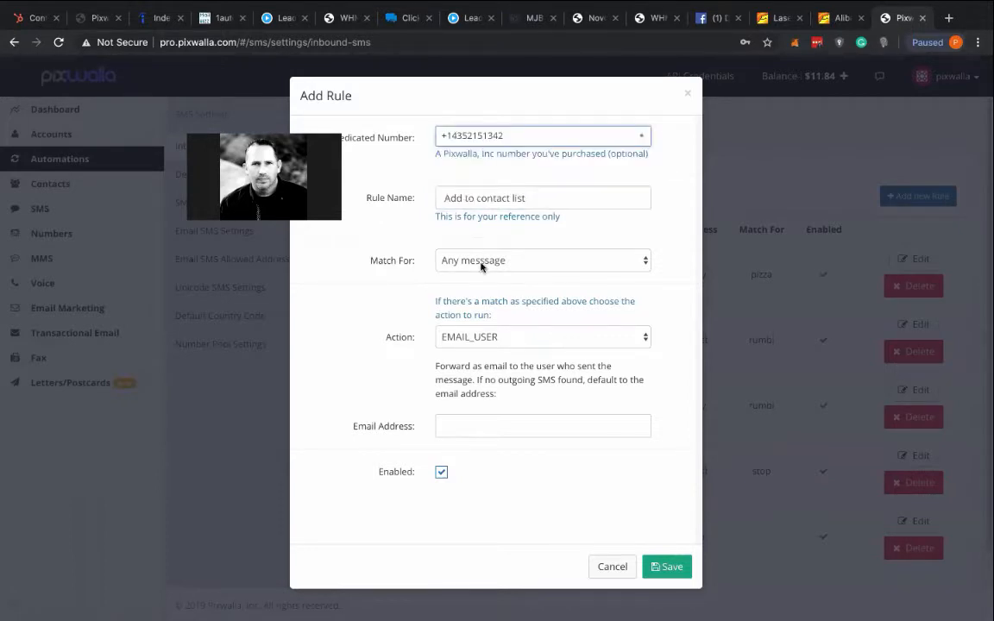
- Make the "Add to contact list" rule match messages that contain "pizza"
{"action": "left_click", "coordinate": [483, 263]}
{"action": "left_click", "coordinate": [480, 287]}
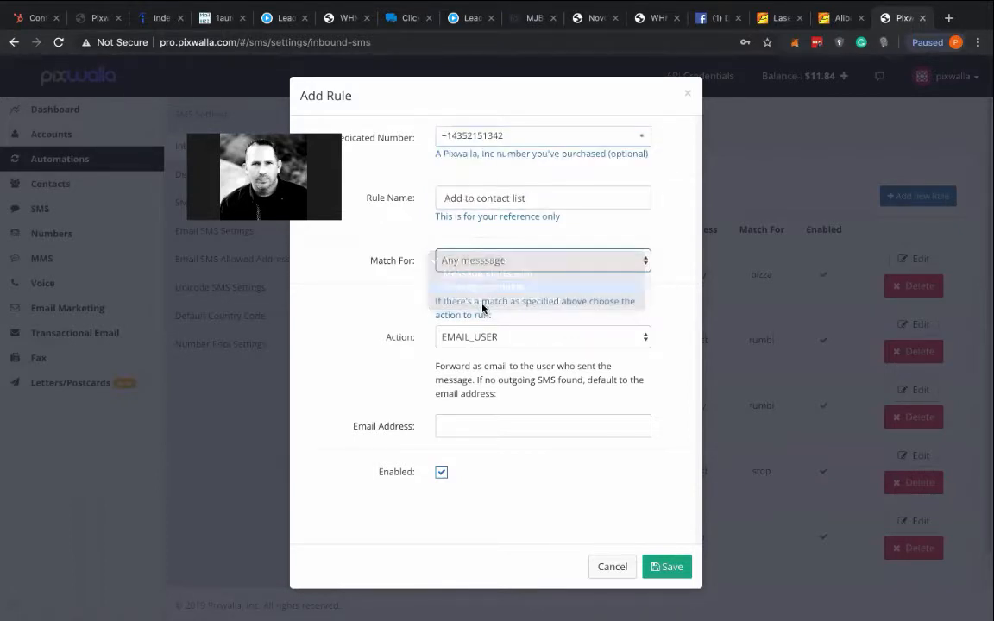
{"action": "left_click", "coordinate": [466, 292]}
{"action": "type", "text": "pizza"}
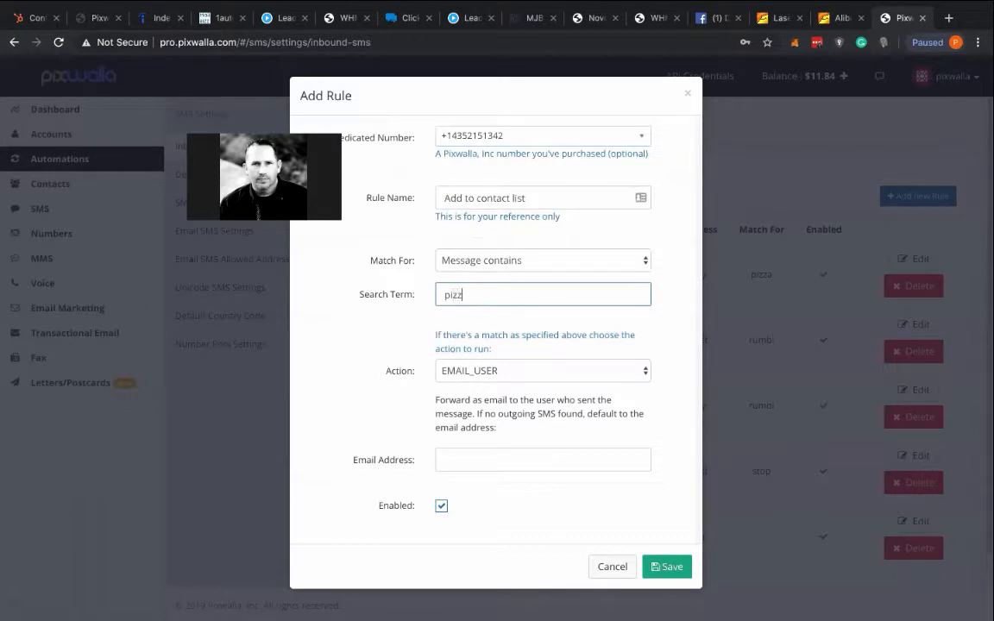
- Set the rule's action to CREATE_CONTACT with ABC Business as the contact list, and save the rule
{"action": "left_click", "coordinate": [508, 373]}
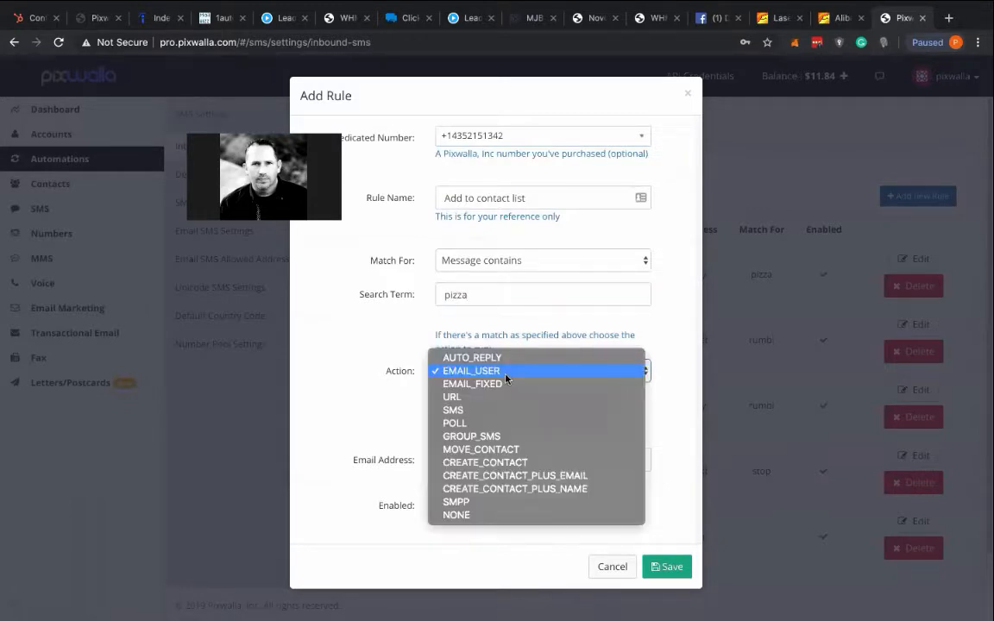
{"action": "left_click", "coordinate": [503, 463]}
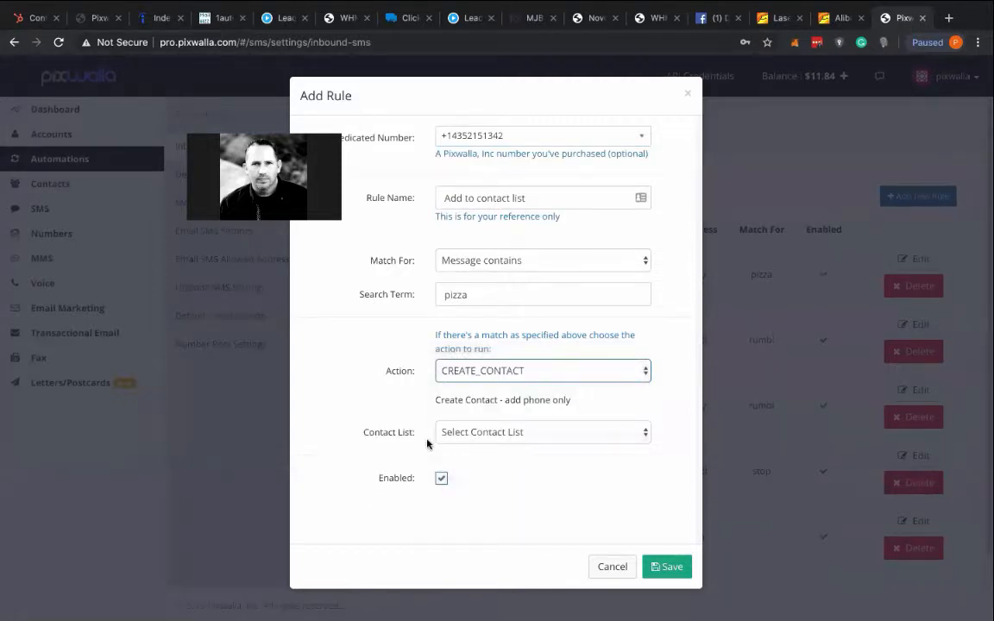
{"action": "left_click", "coordinate": [501, 437]}
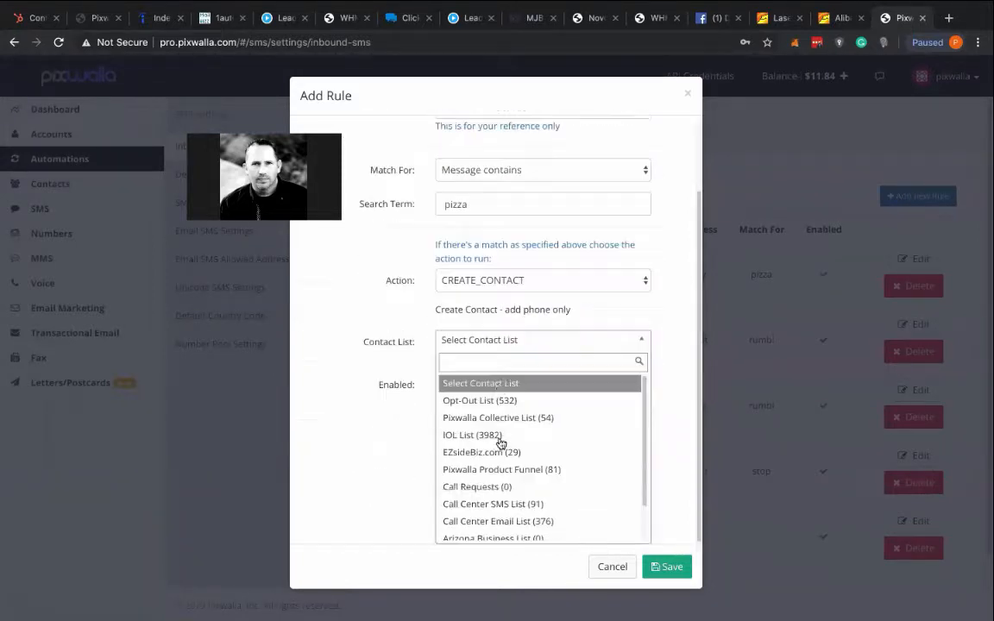
{"action": "scroll", "coordinate": [500, 438], "scroll_direction": "down", "scroll_amount": 3}
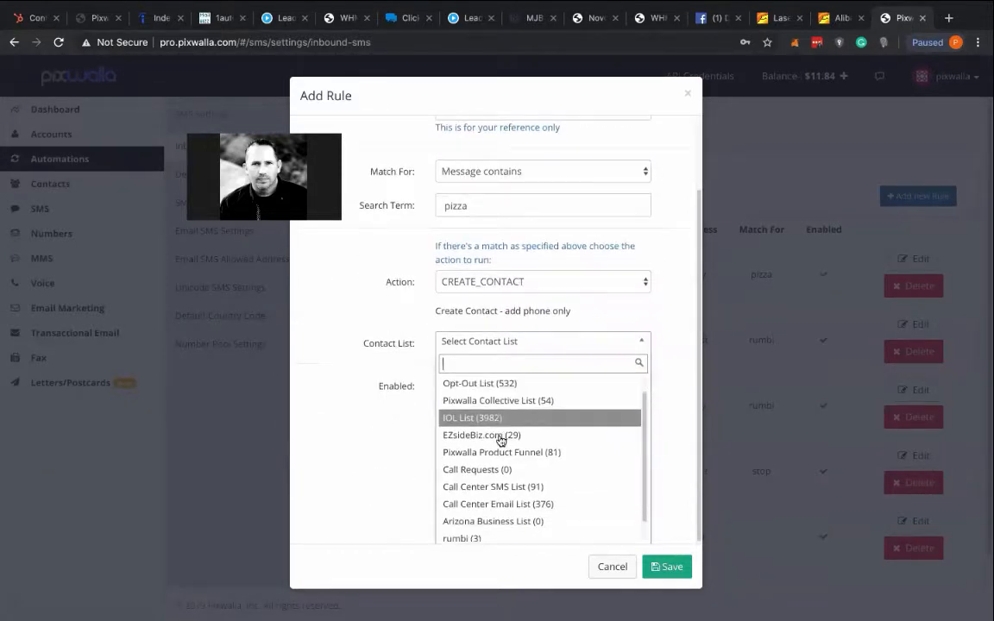
{"action": "left_click", "coordinate": [474, 534]}
{"action": "scroll", "coordinate": [525, 411], "scroll_direction": "up", "scroll_amount": 2}
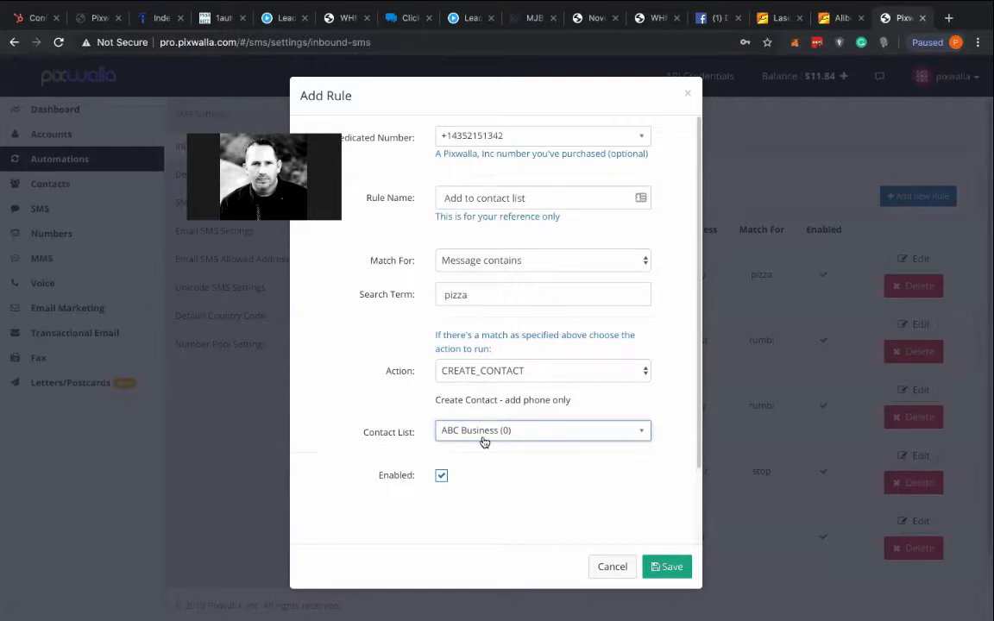
{"action": "left_click", "coordinate": [671, 570]}
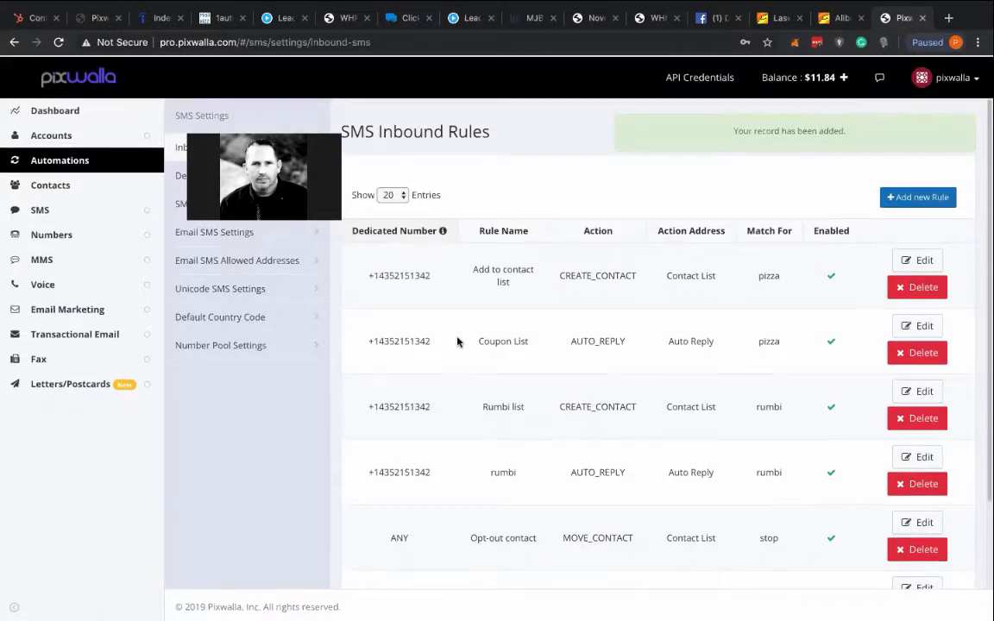
- Open the contact lists, reload the page and check the contact count of ABC Business
{"action": "left_click", "coordinate": [50, 183]}
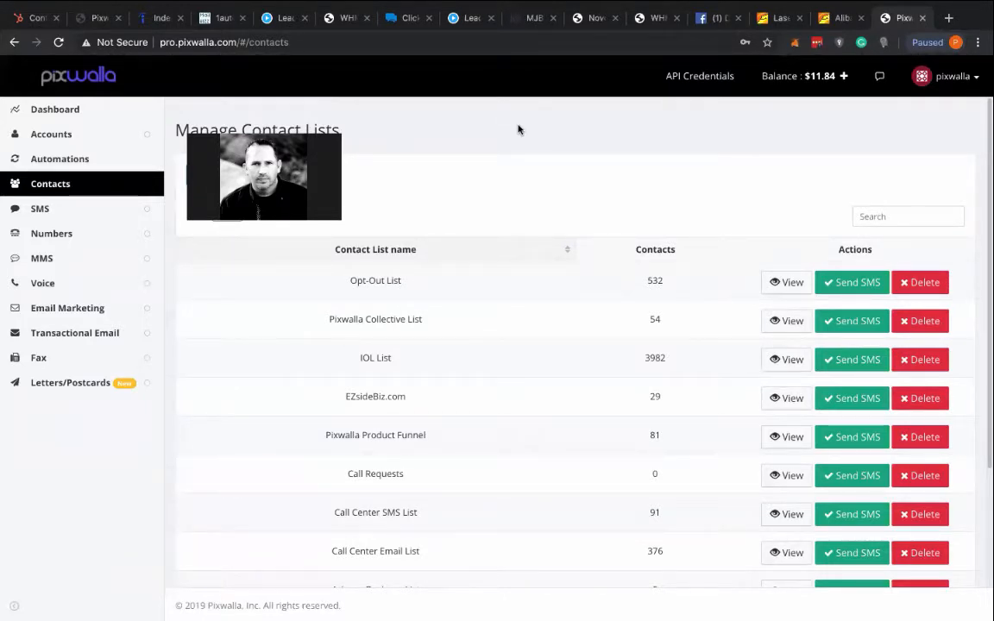
{"action": "scroll", "coordinate": [518, 130], "scroll_direction": "down", "scroll_amount": 3}
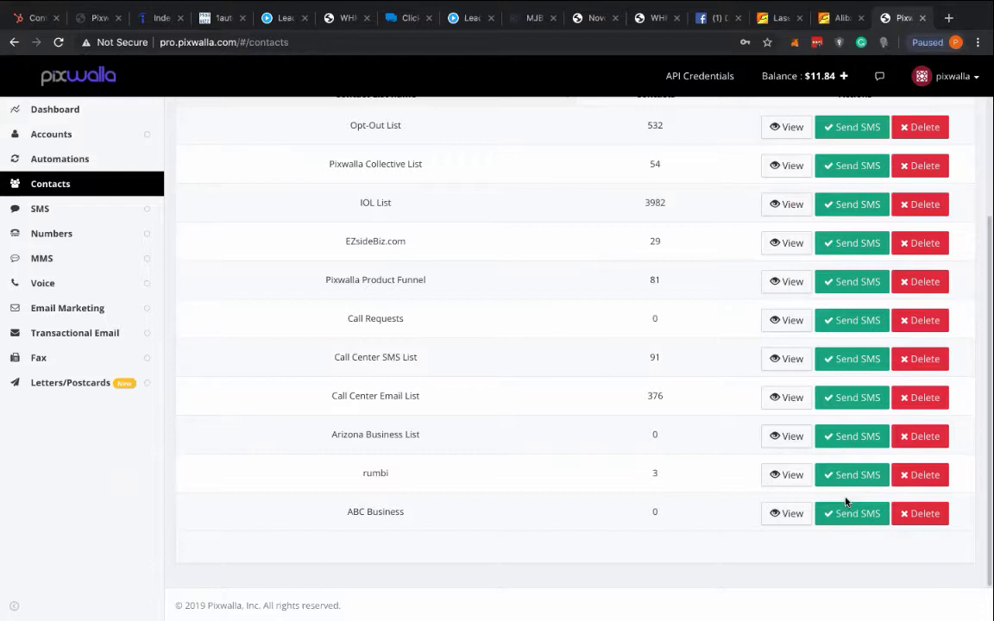
{"action": "left_click", "coordinate": [58, 43]}
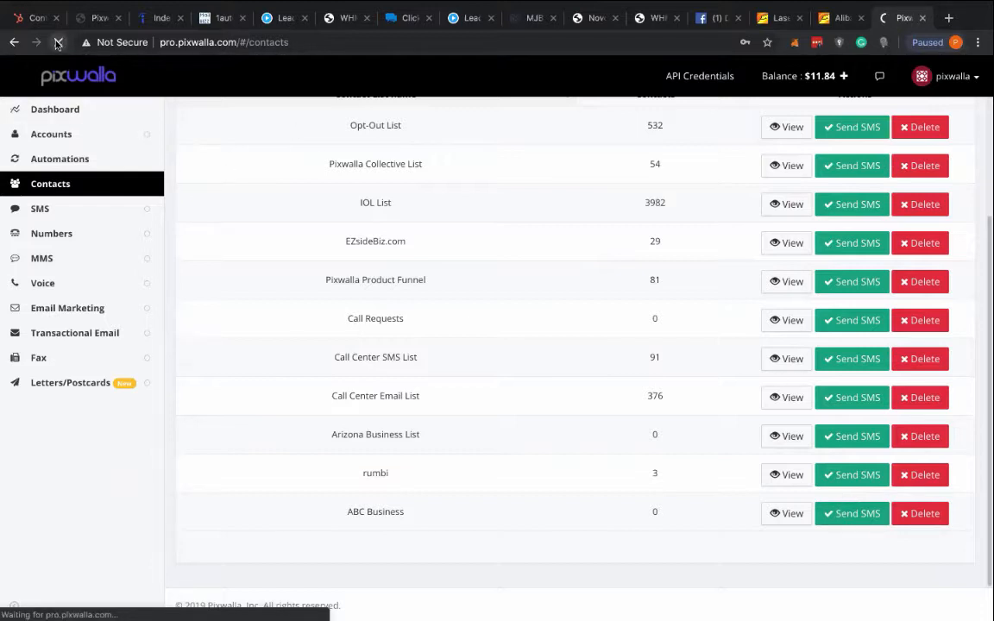
{"action": "left_click", "coordinate": [58, 43]}
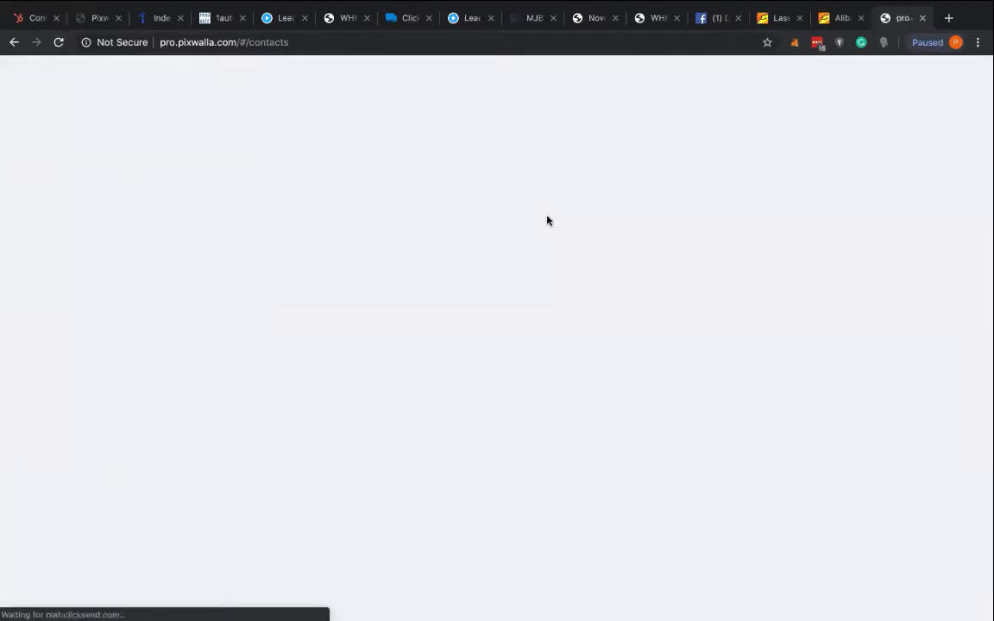
{"action": "scroll", "coordinate": [676, 245], "scroll_direction": "down", "scroll_amount": 3}
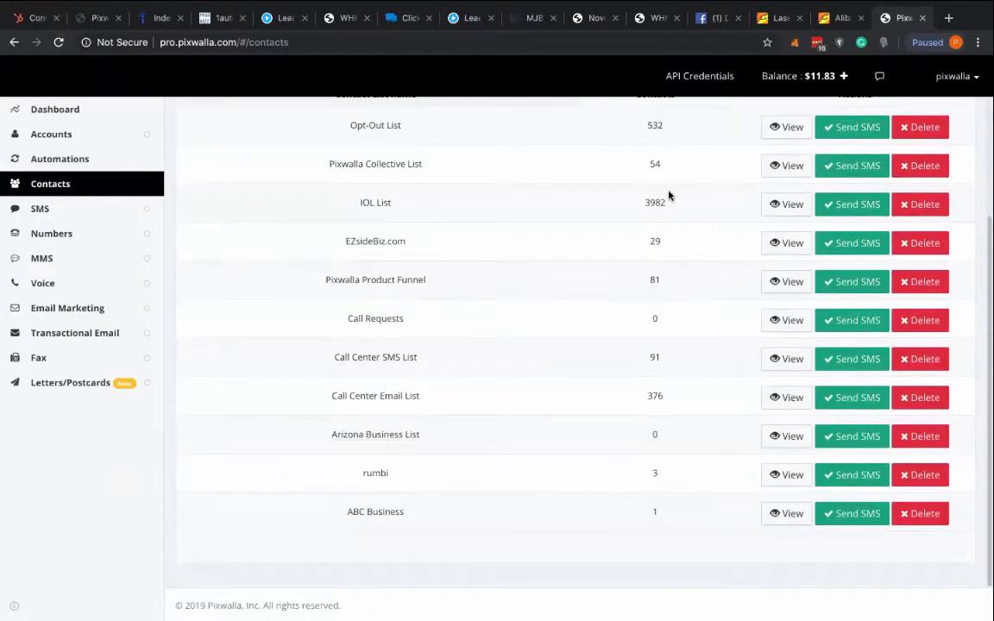
{"action": "left_click_drag", "start_coordinate": [354, 511], "coordinate": [451, 513]}
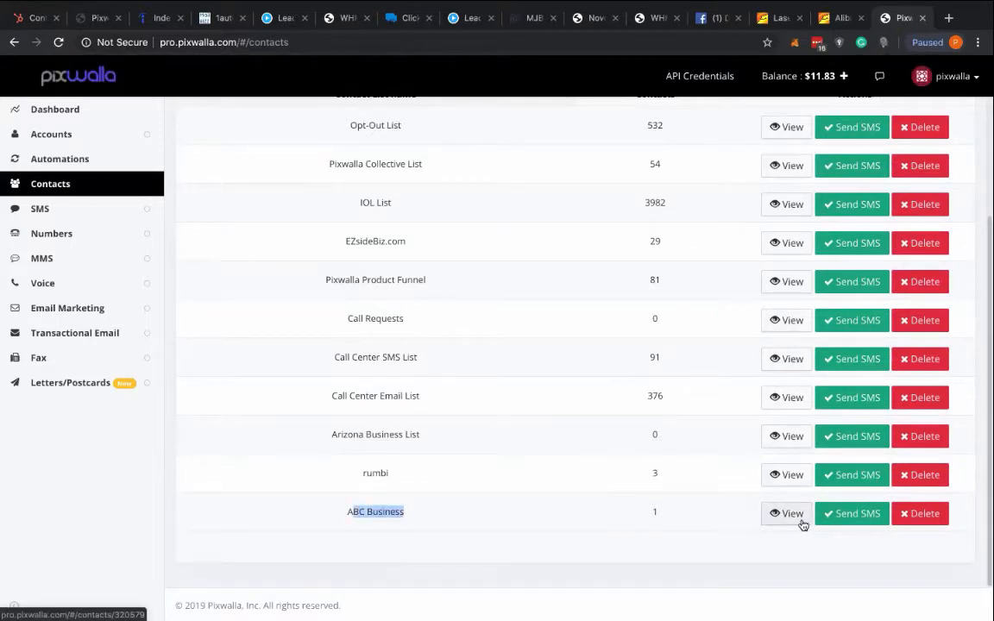
- View the ABC Business contact list, and return to the overview of all contact lists
{"action": "left_click", "coordinate": [665, 519]}
{"action": "left_click", "coordinate": [665, 520]}
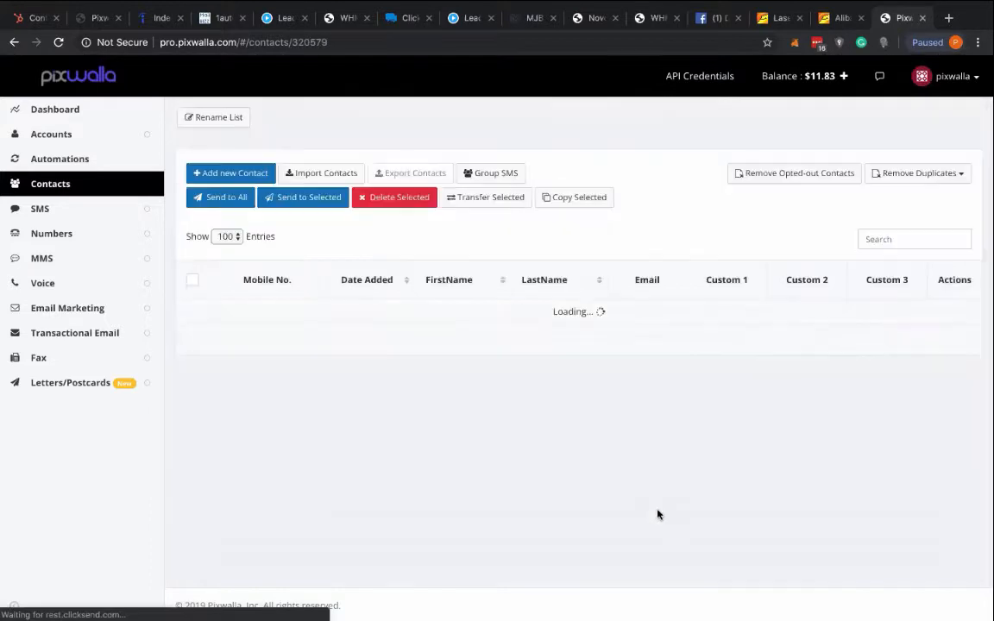
{"action": "left_click", "coordinate": [12, 42]}
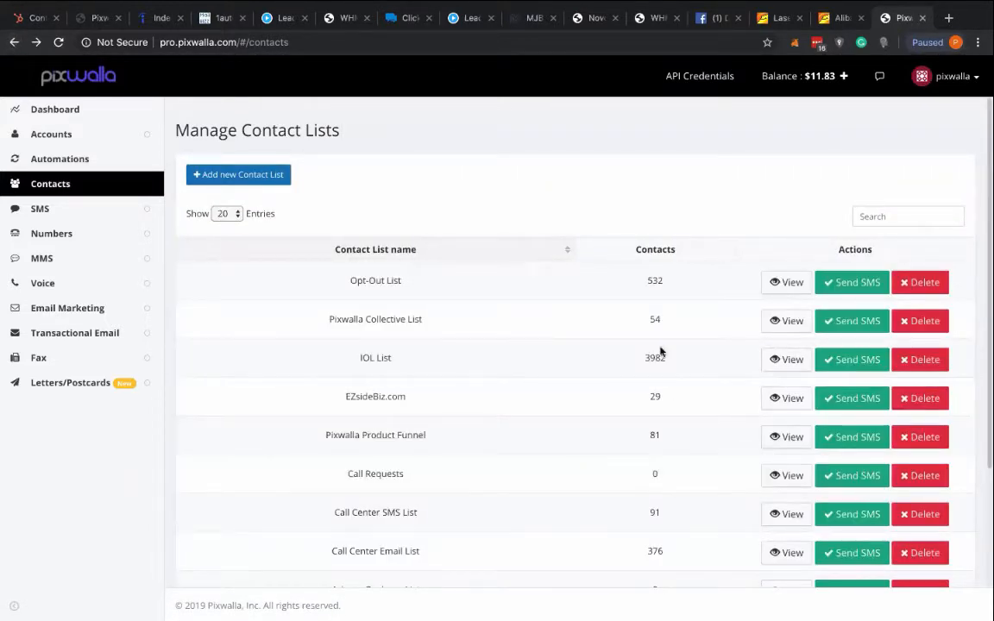
{"action": "scroll", "coordinate": [665, 388], "scroll_direction": "down", "scroll_amount": 3}
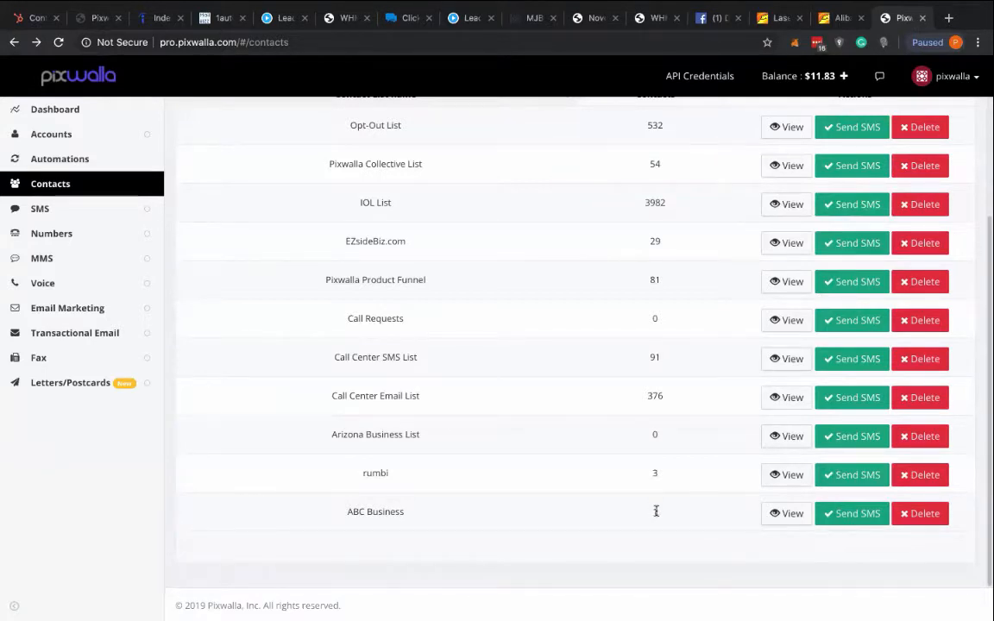
- Check the number of contacts in ABC Business in the contact lists overview
{"action": "double_click", "coordinate": [654, 512]}
{"action": "scroll", "coordinate": [594, 432], "scroll_direction": "up", "scroll_amount": 3}
{"action": "scroll", "coordinate": [597, 436], "scroll_direction": "down", "scroll_amount": 3}
{"action": "left_click", "coordinate": [665, 517]}
{"action": "double_click", "coordinate": [654, 513]}
{"action": "left_click", "coordinate": [660, 515]}
{"action": "left_click_drag", "start_coordinate": [660, 515], "coordinate": [629, 516]}
- Open the automations overview and review the available automation types, highlighting the Time-based Automations heading
{"action": "left_click", "coordinate": [82, 159]}
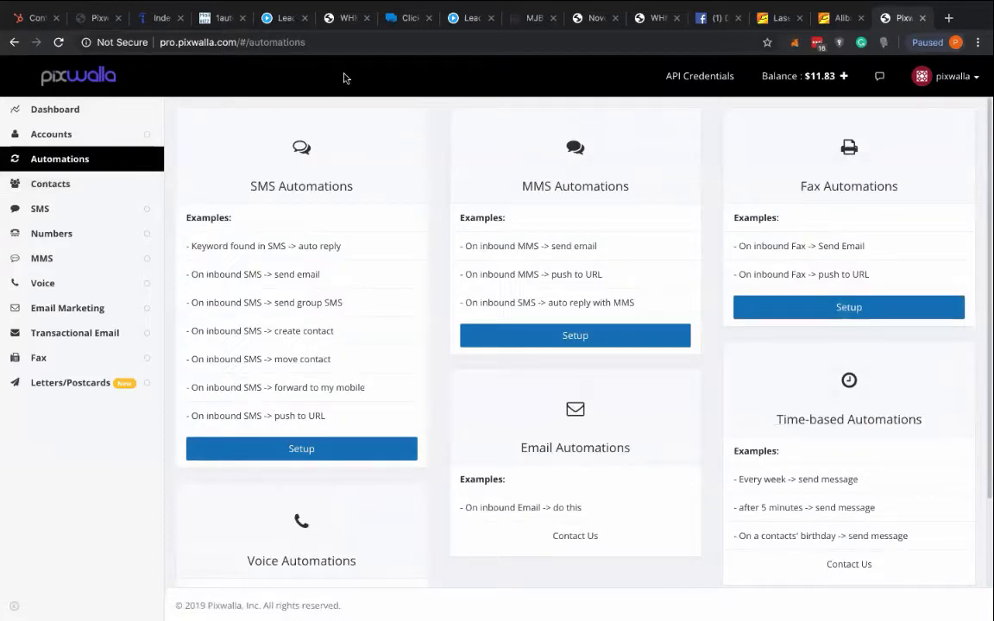
{"action": "scroll", "coordinate": [344, 377], "scroll_direction": "down", "scroll_amount": 2}
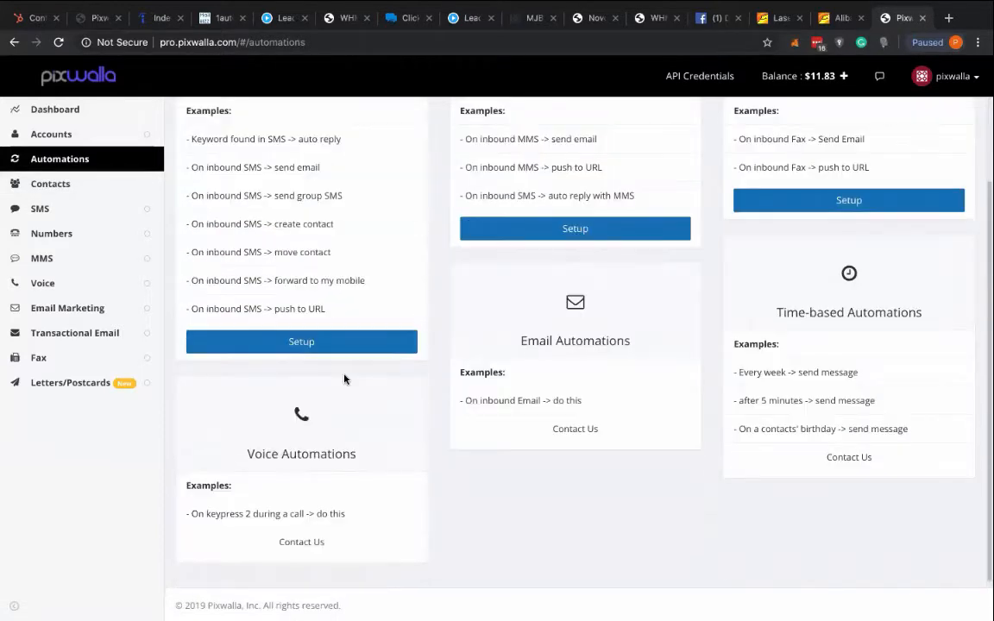
{"action": "scroll", "coordinate": [343, 378], "scroll_direction": "up", "scroll_amount": 2}
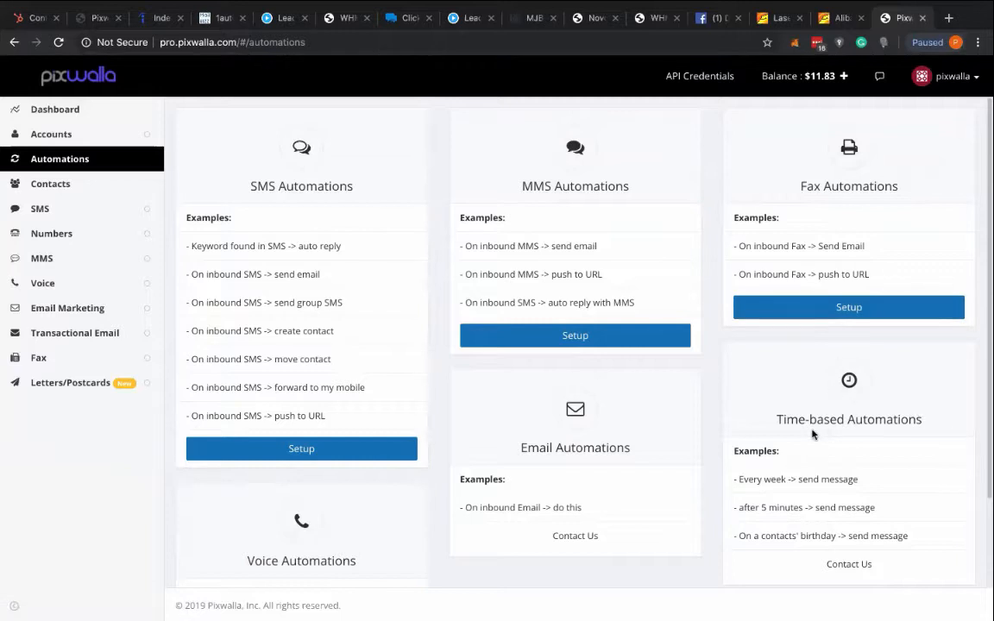
{"action": "left_click_drag", "start_coordinate": [775, 419], "coordinate": [910, 431]}
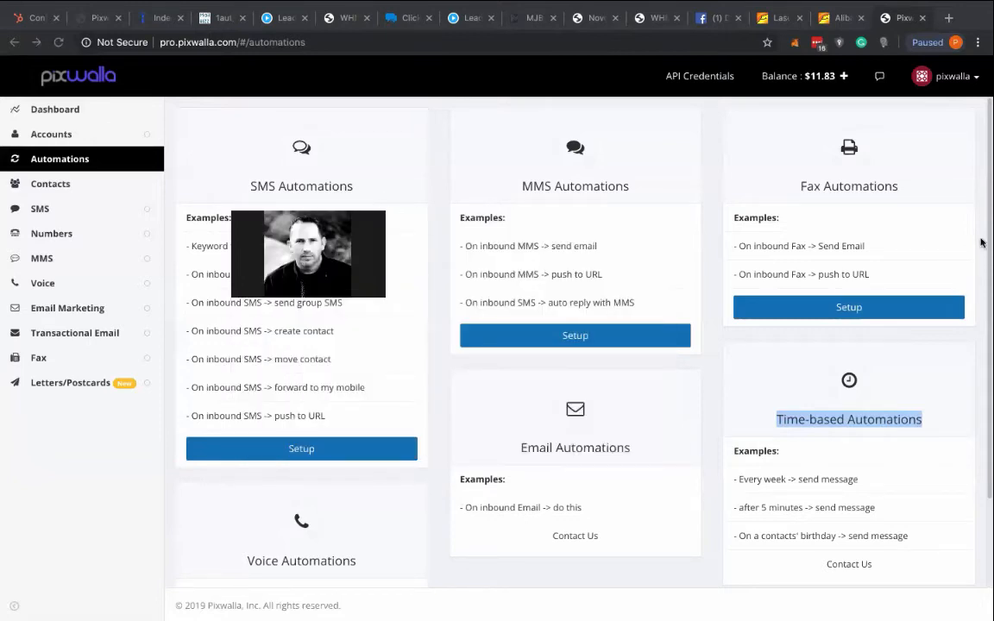
- Open the account top-up packages in the billing settings and examine the $20, $50 and $100 SMS package prices for the United States
{"action": "left_click", "coordinate": [62, 132]}
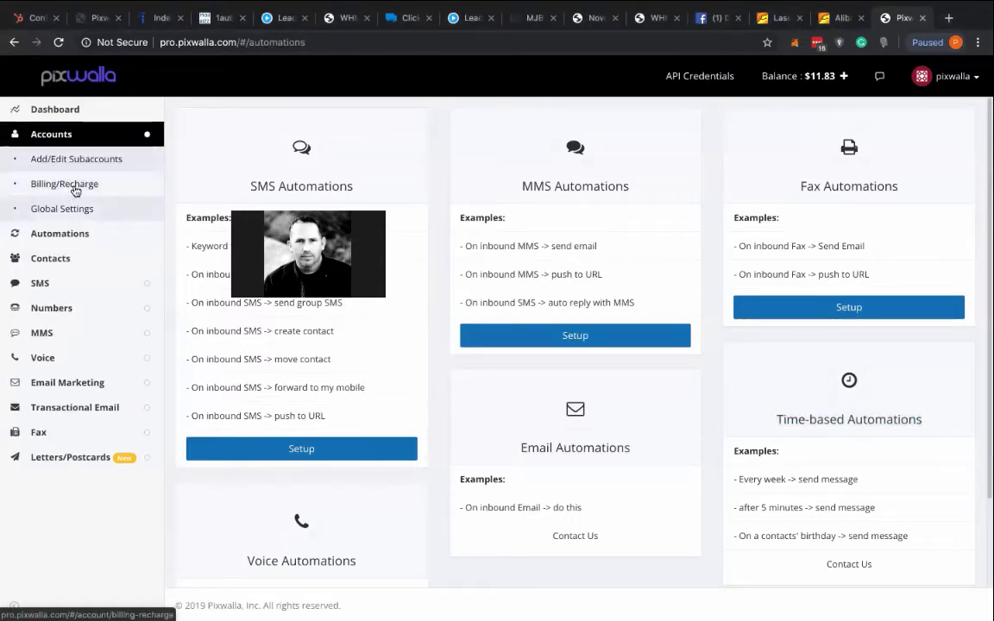
{"action": "left_click", "coordinate": [75, 187]}
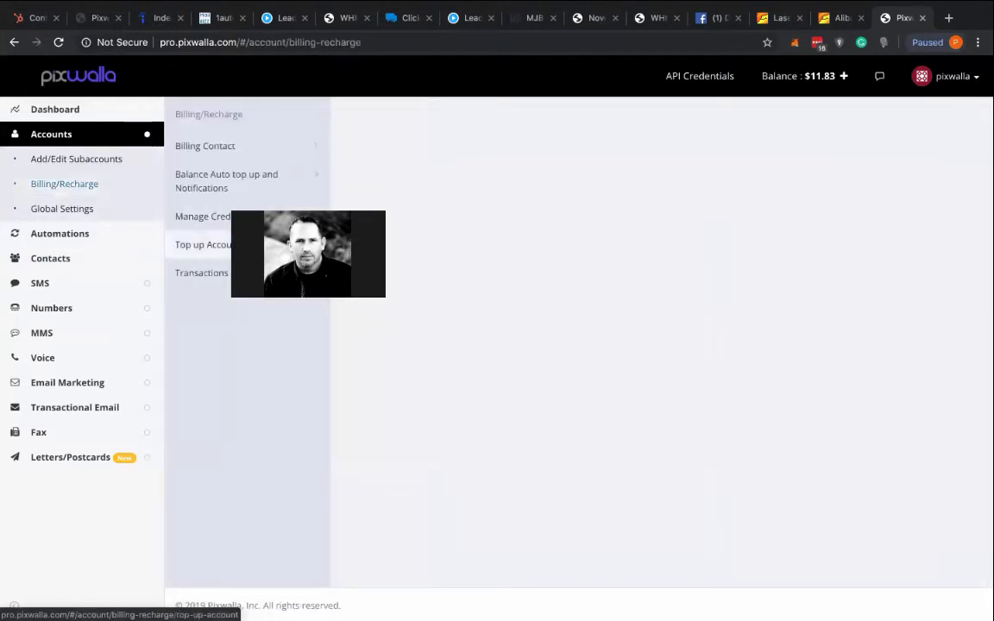
{"action": "left_click", "coordinate": [205, 244]}
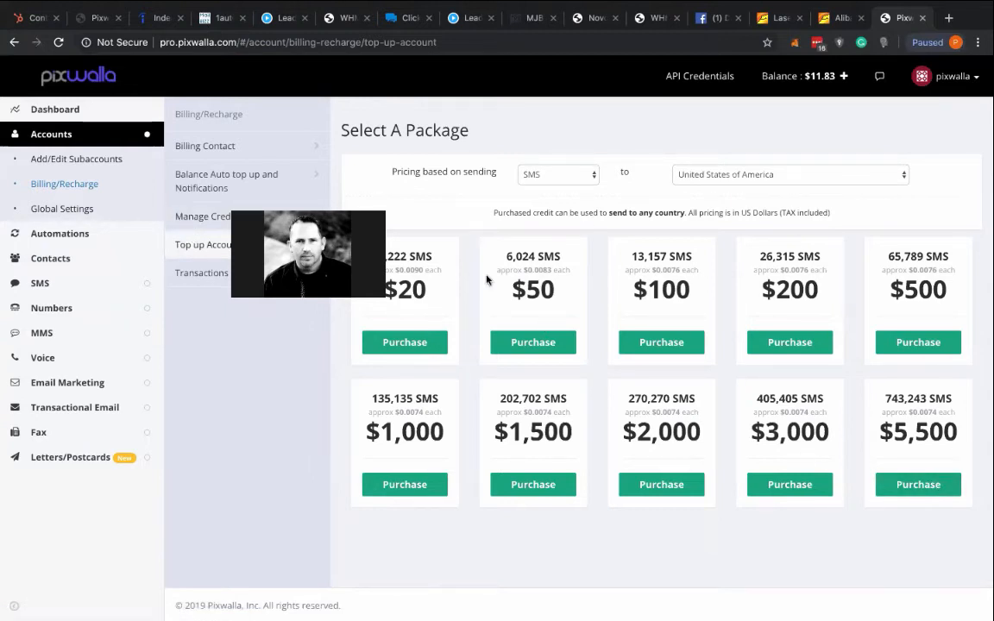
{"action": "left_click_drag", "start_coordinate": [424, 290], "coordinate": [383, 291]}
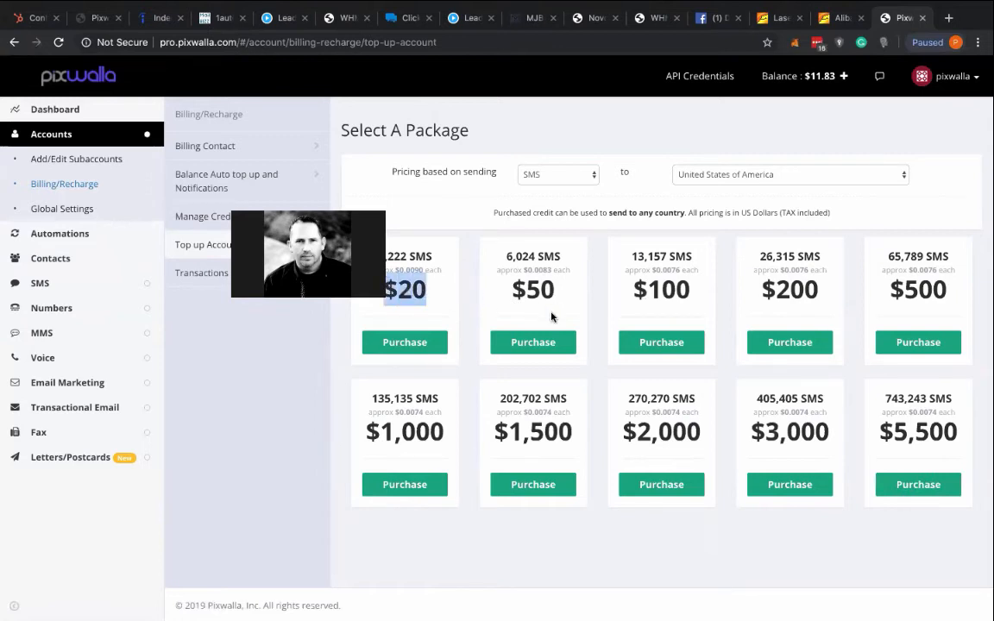
{"action": "left_click_drag", "start_coordinate": [555, 290], "coordinate": [511, 290]}
{"action": "left_click_drag", "start_coordinate": [691, 290], "coordinate": [623, 296]}
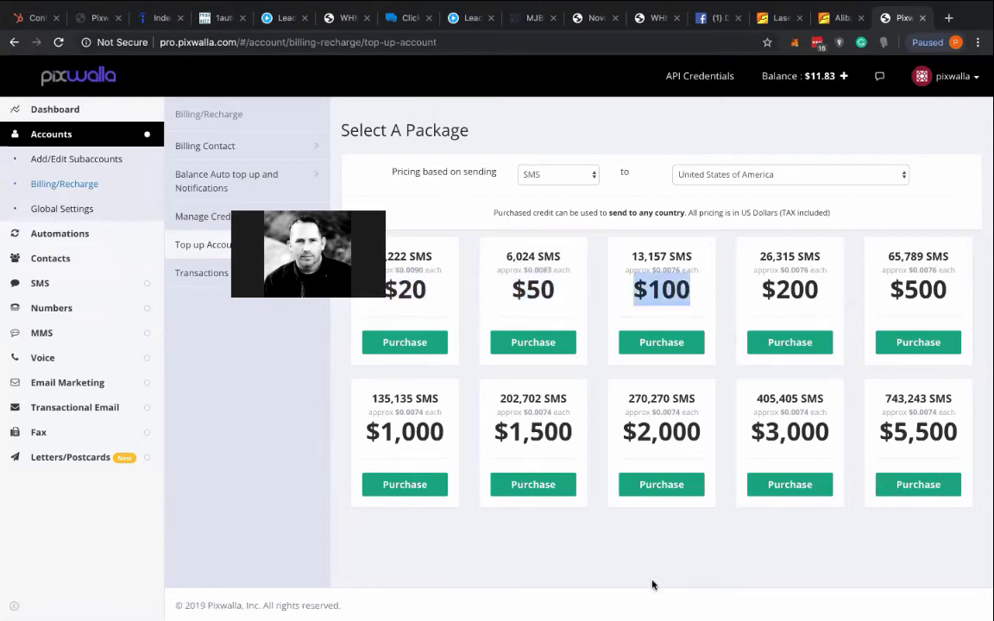
{"action": "left_click", "coordinate": [578, 509]}
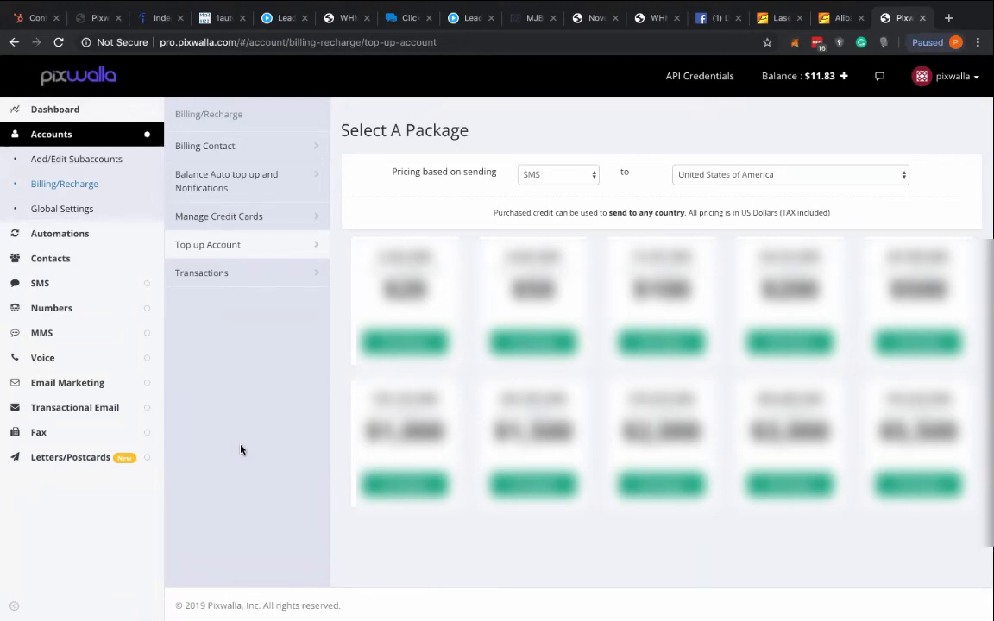
{"action": "left_click", "coordinate": [47, 137]}
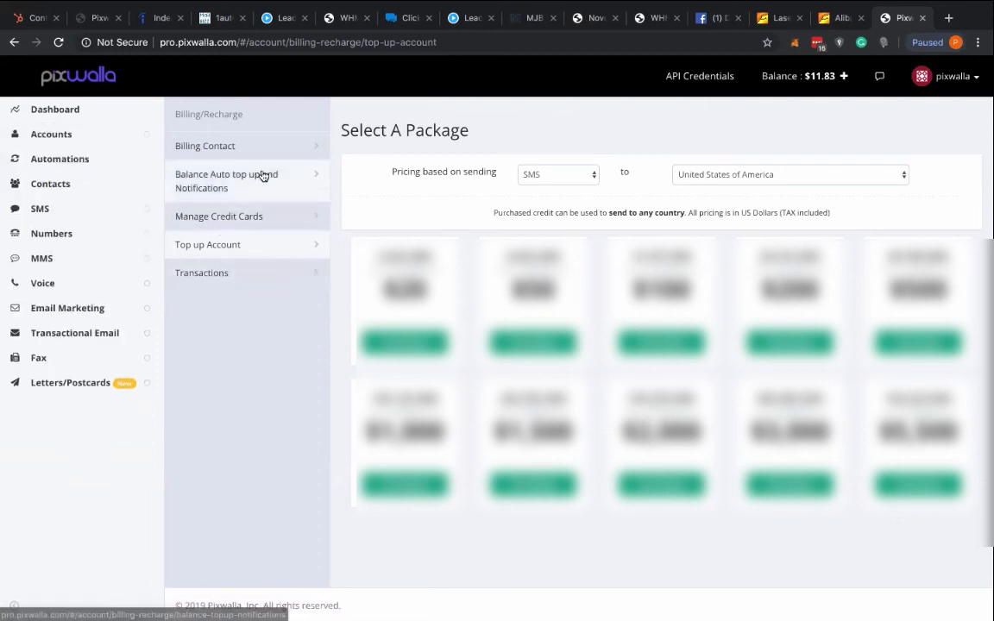